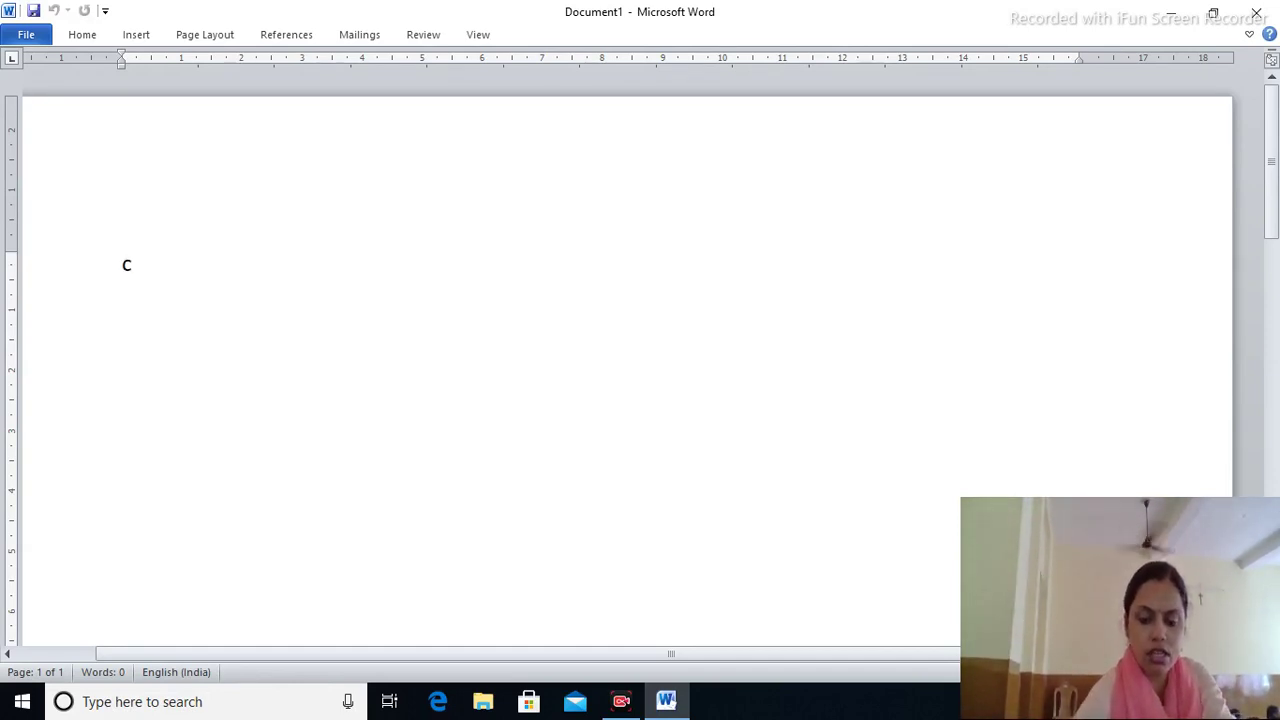
# - Type the heading 'Class 6 students of Bethany convent school', fixing the typos along the way
pyautogui.write('lass')
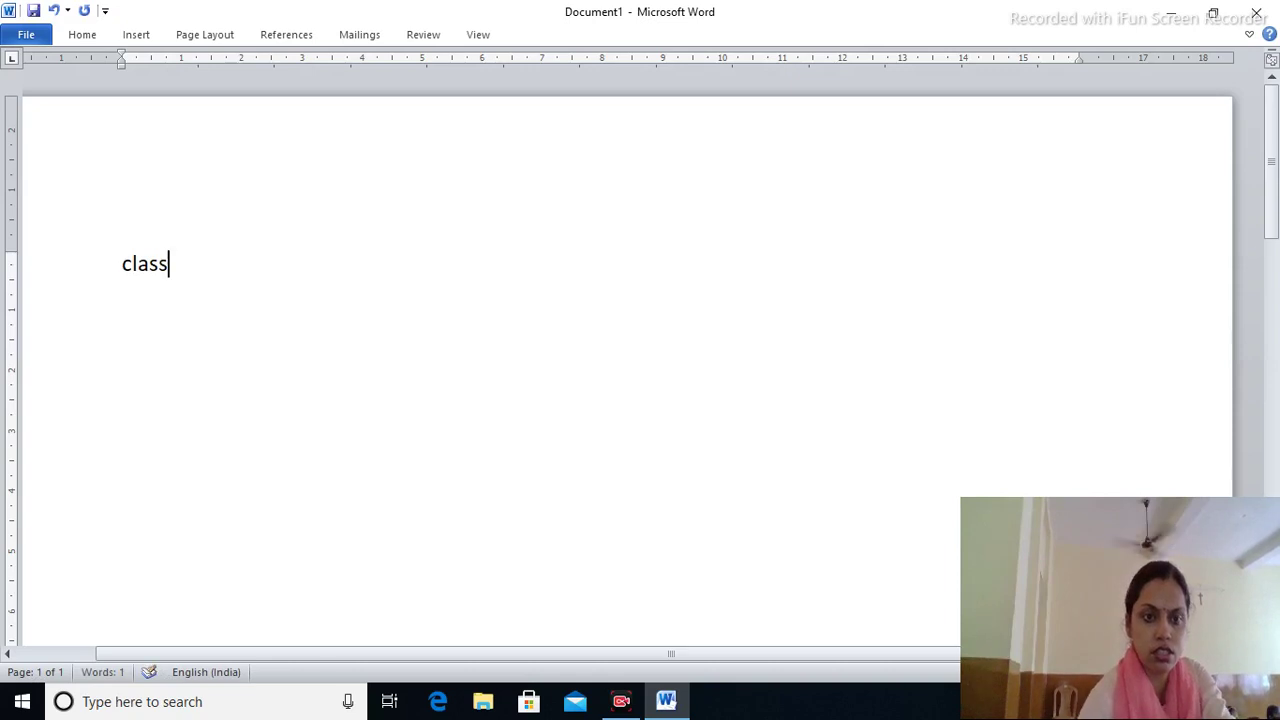
pyautogui.write(' 6')
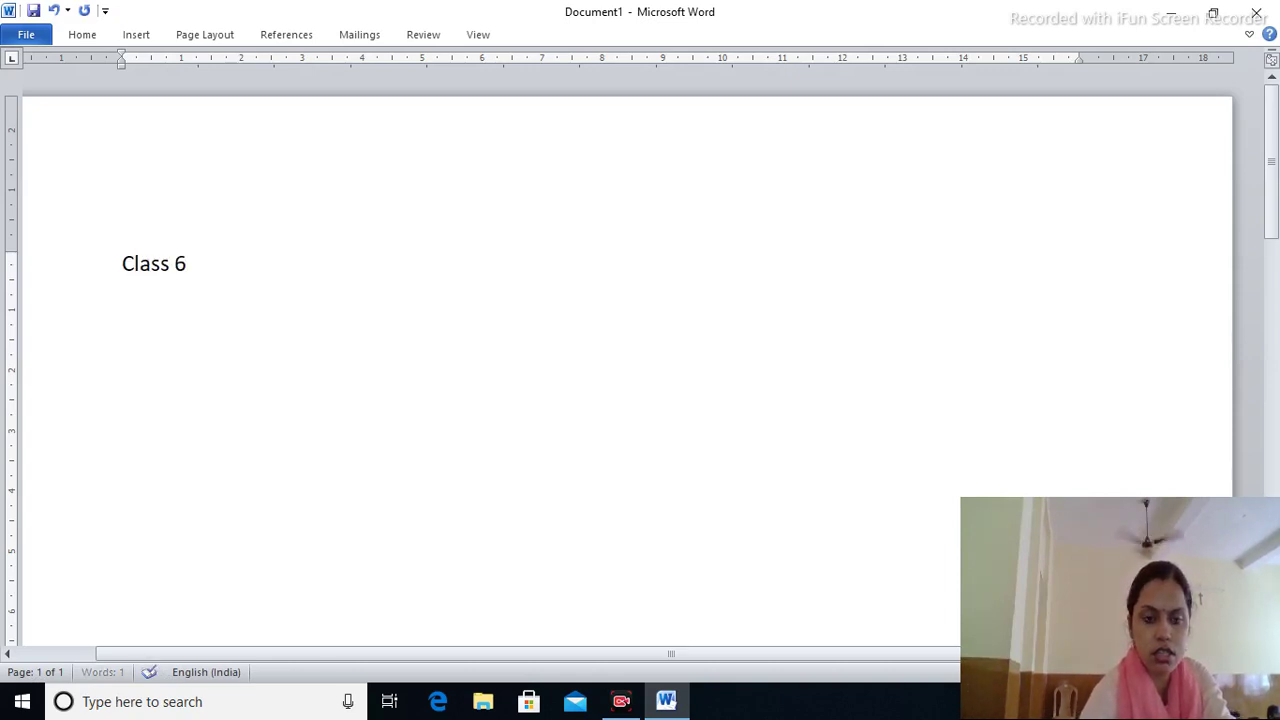
pyautogui.write(' o')
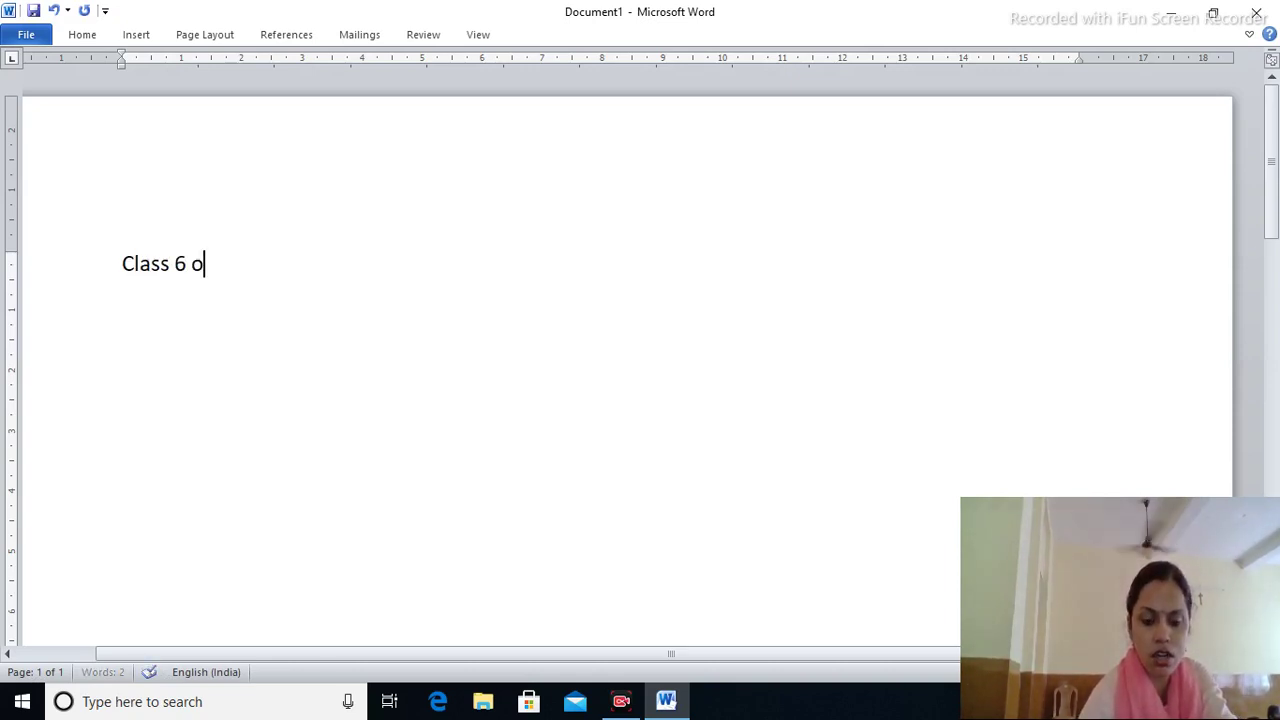
pyautogui.press('BackSpace')
pyautogui.write('st')
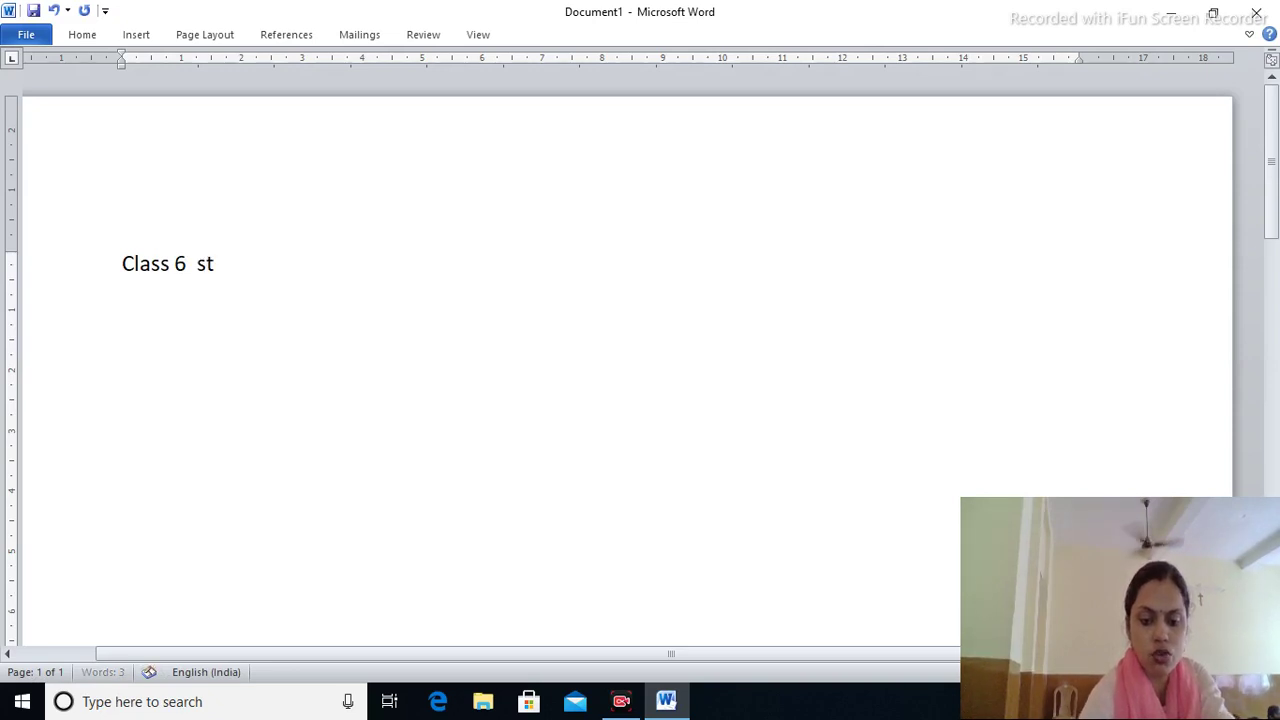
pyautogui.write('udent')
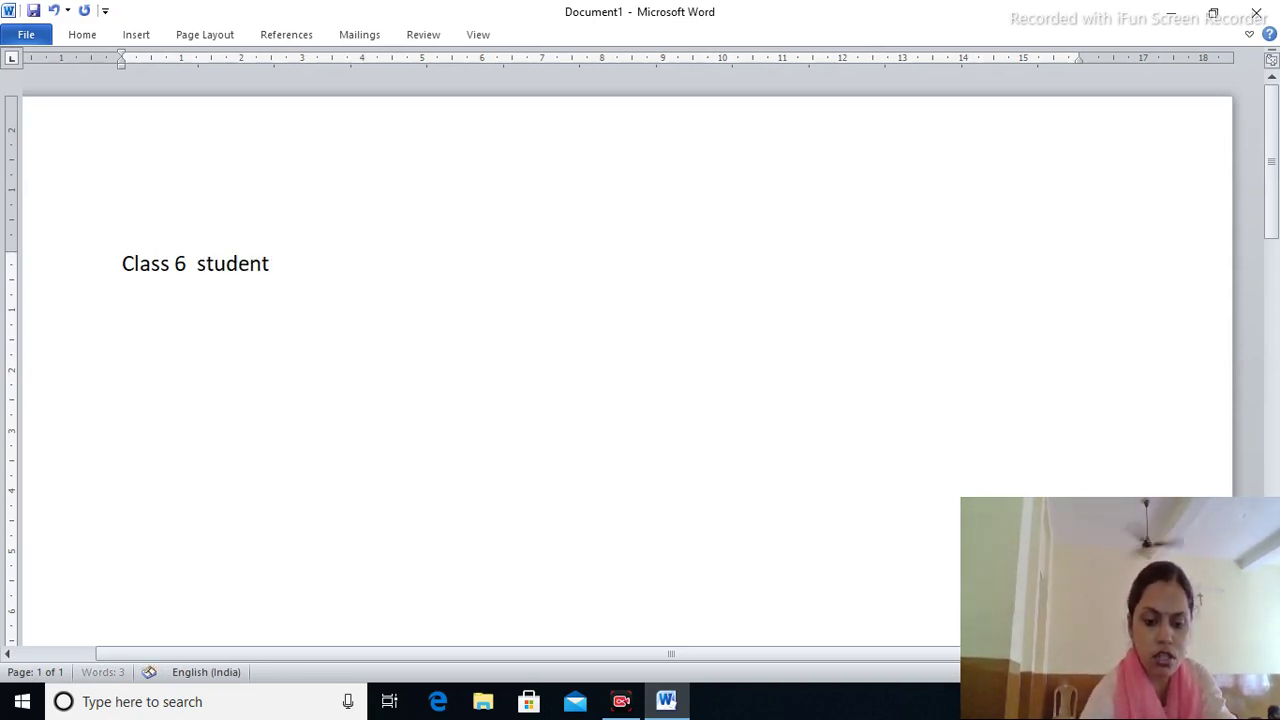
pyautogui.write('s of b')
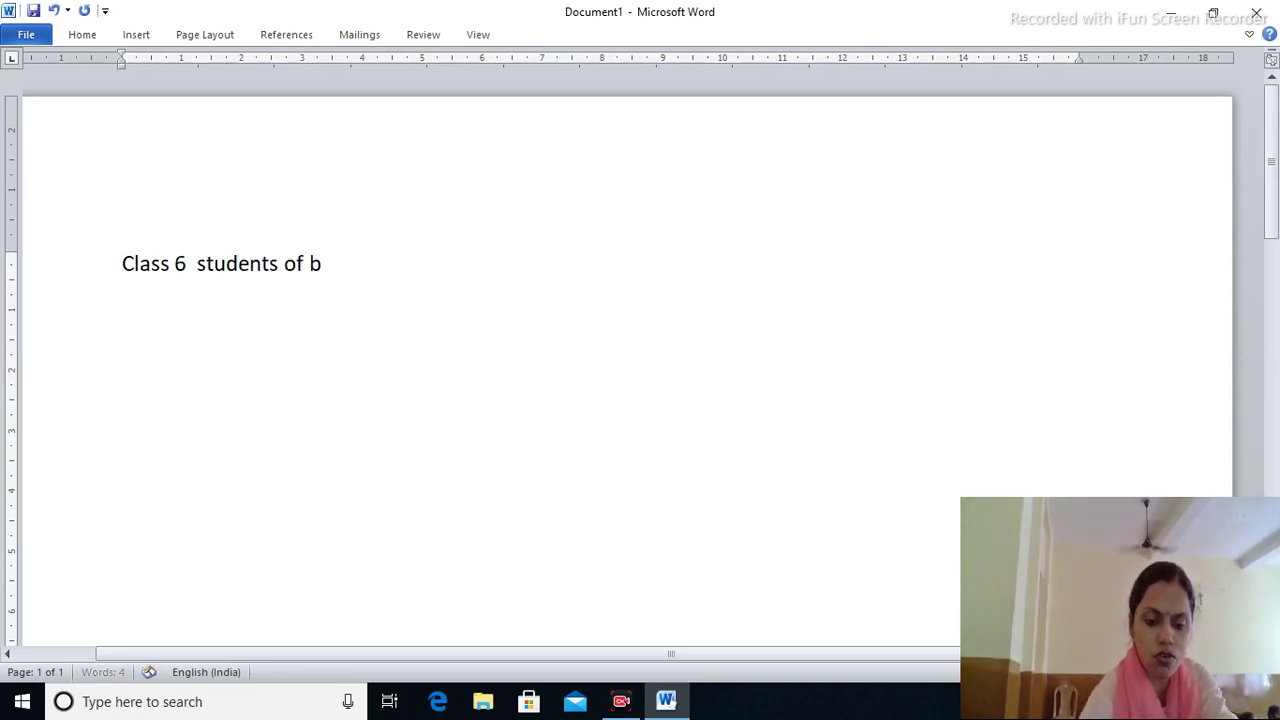
pyautogui.write('ethany c')
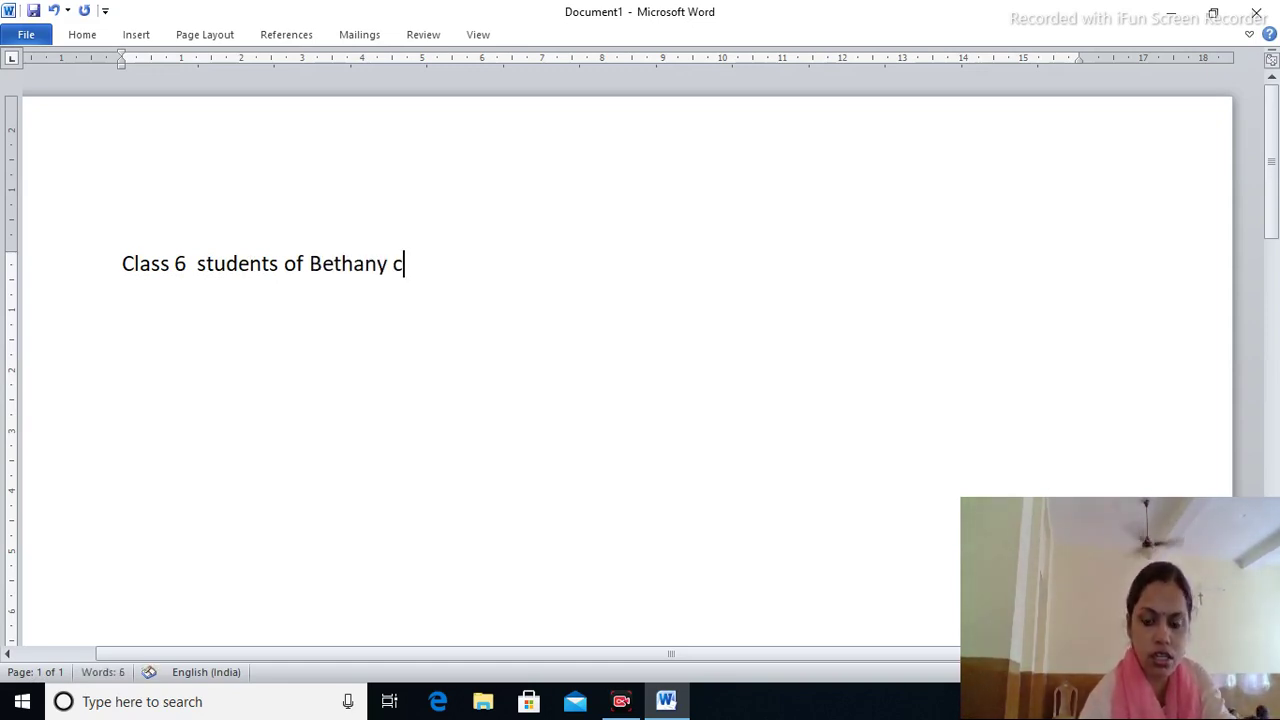
pyautogui.write(' onve')
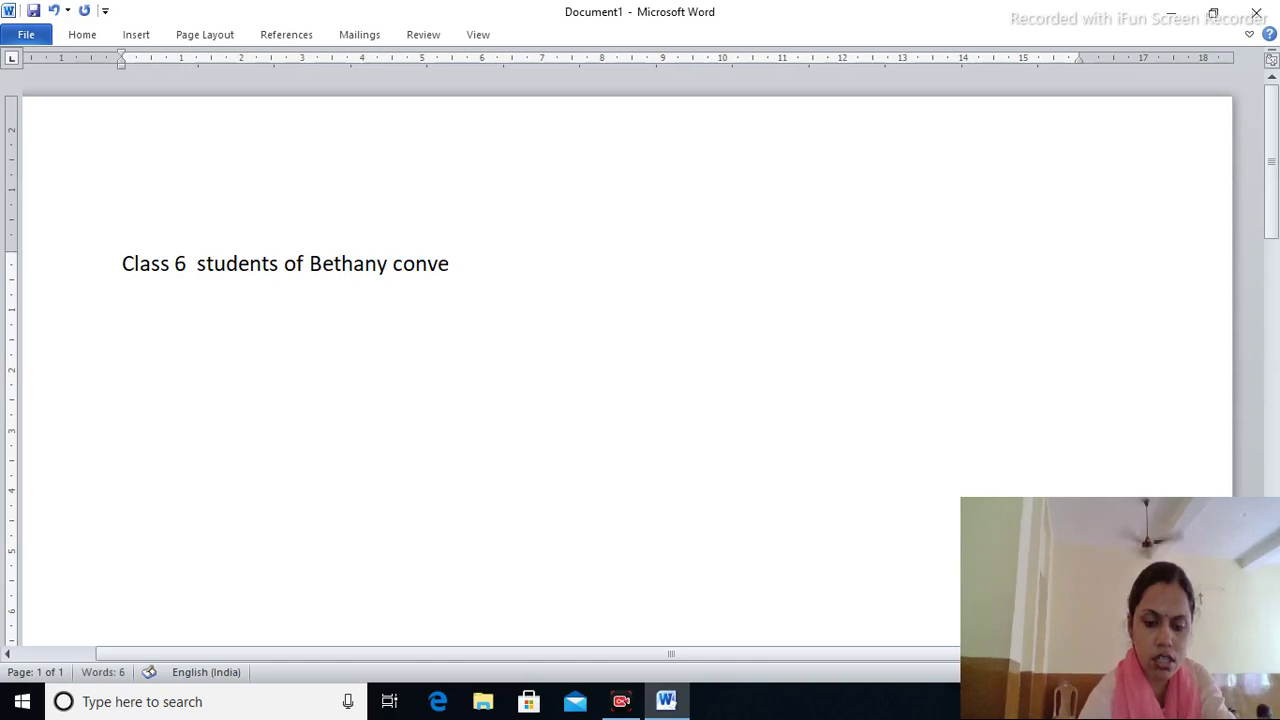
pyautogui.write('nt sc')
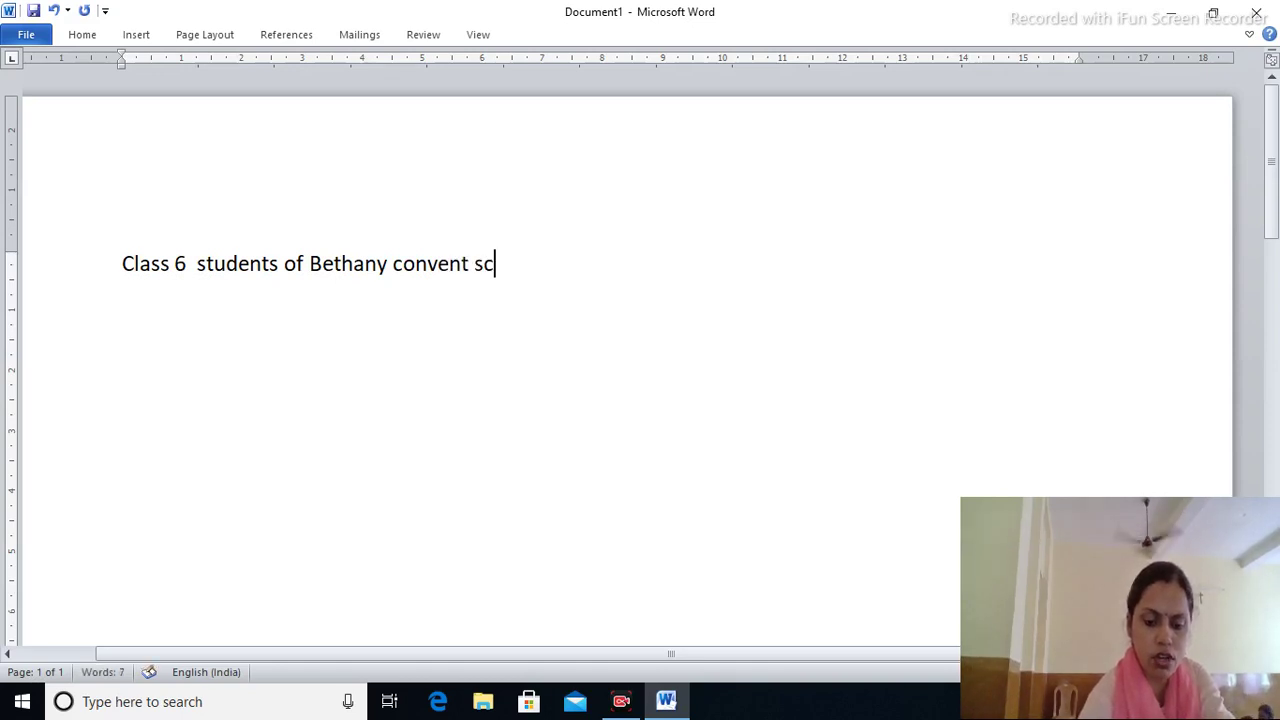
pyautogui.write('hoo;')
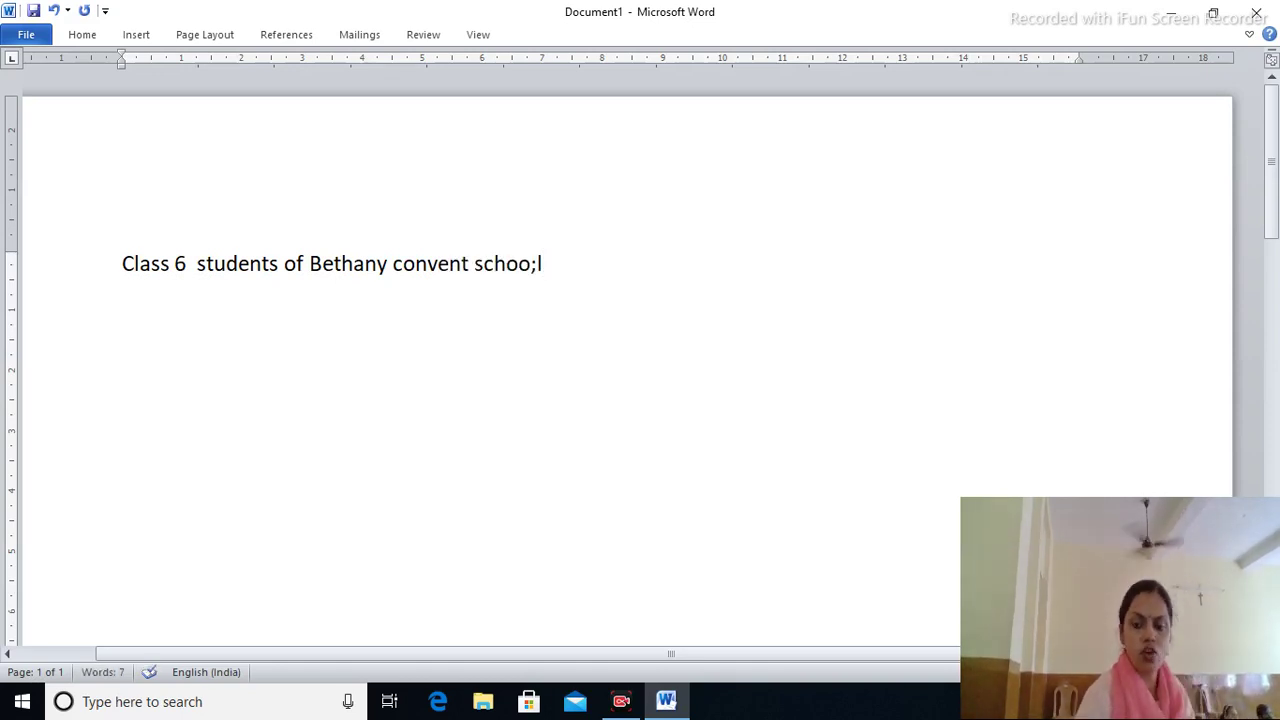
pyautogui.press('BackSpace')
pyautogui.write('l')
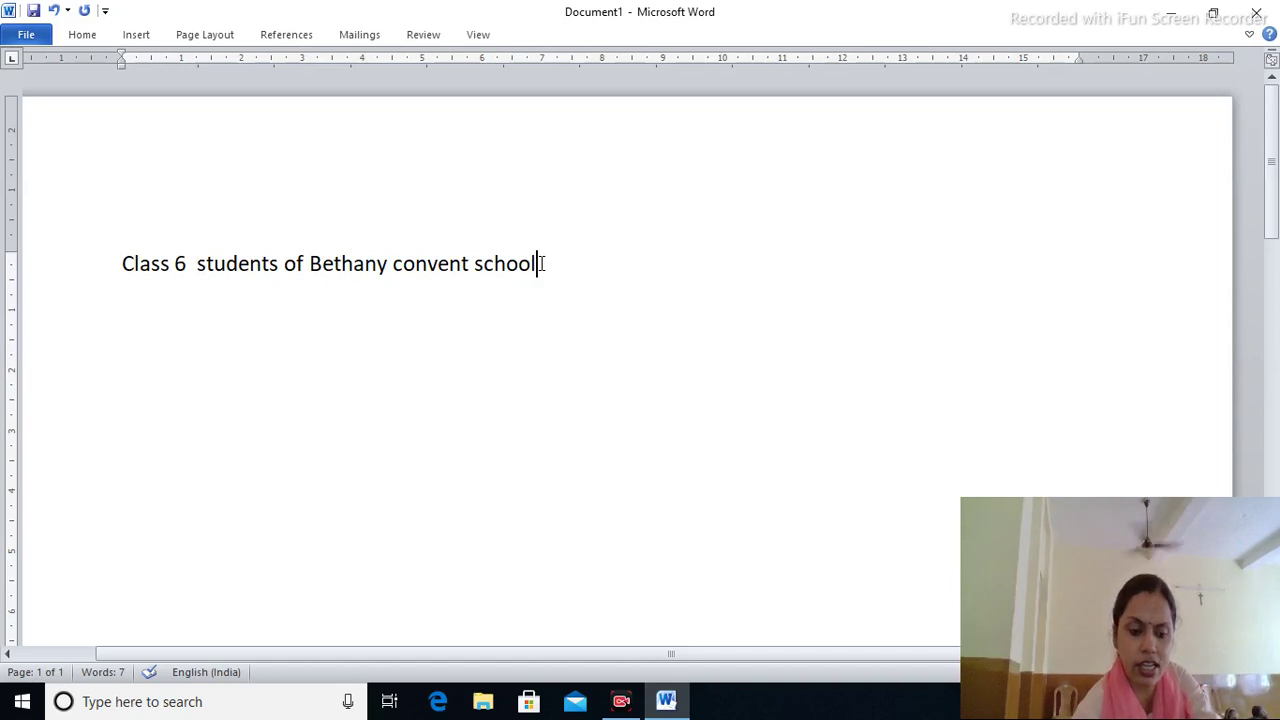
# - Select the heading line and convert it to the orange WordArt style
pyautogui.write('l')
pyautogui.hotkey('shift', 'Left')
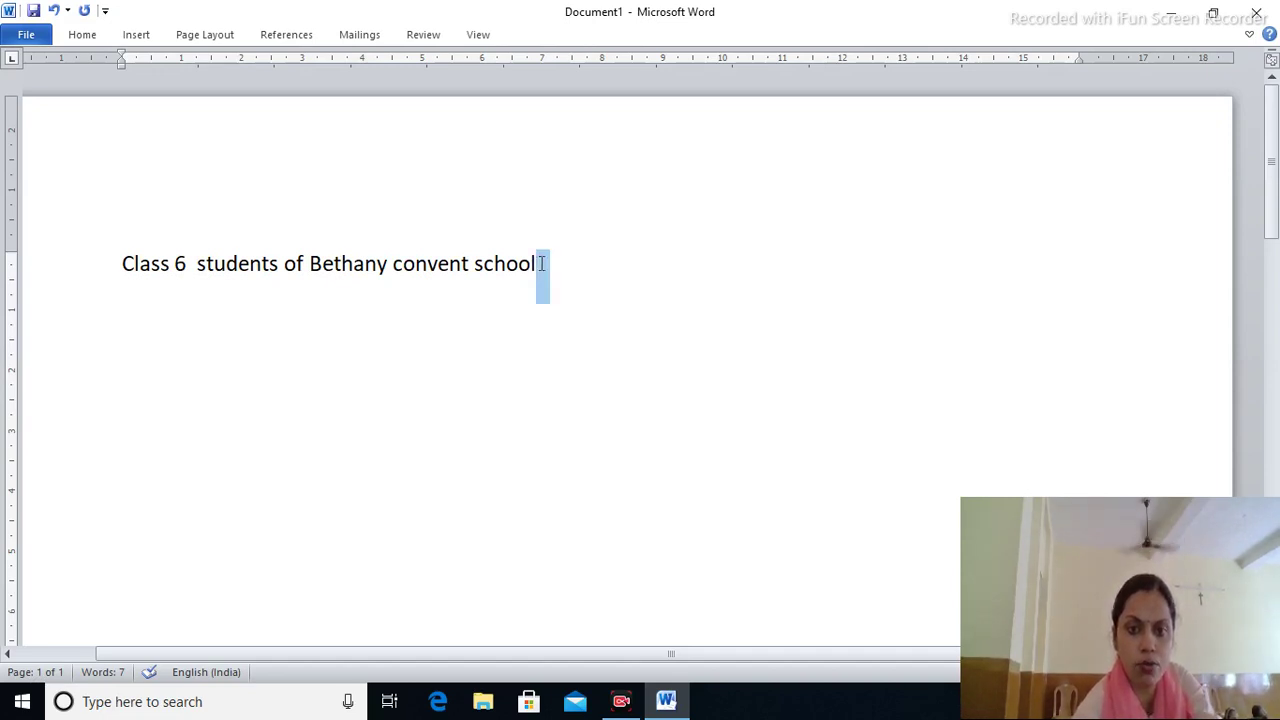
pyautogui.hotkey('shift', 'Left')
pyautogui.hotkey('shift', 'Left')
pyautogui.hotkey('shift', 'Left')
pyautogui.hotkey('shift', 'Left')
pyautogui.hotkey('shift', 'Left')
pyautogui.hotkey('shift', 'Left')
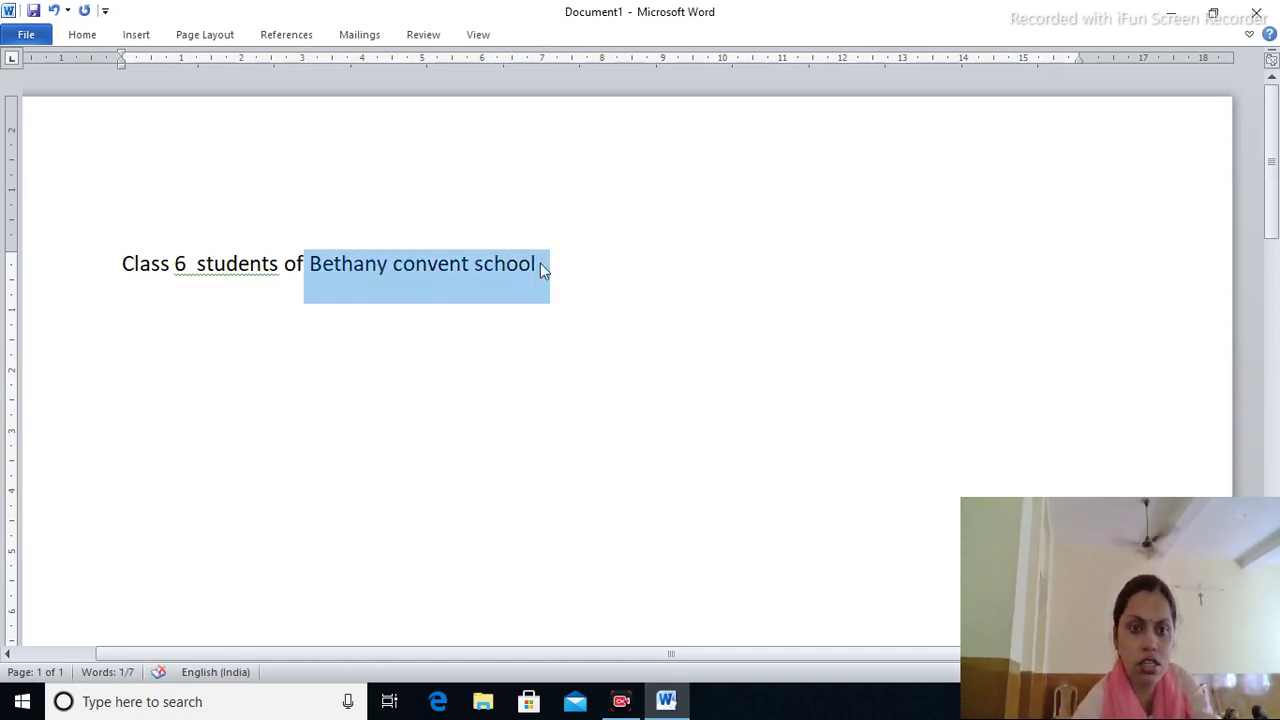
pyautogui.hotkey('shift', 'Left')
pyautogui.hotkey('shift', 'Left')
pyautogui.hotkey('shift', 'Left')
pyautogui.hotkey('shift', 'Left')
pyautogui.hotkey('shift', 'Left')
pyautogui.hotkey('shift', 'Left')
pyautogui.hotkey('shift', 'Left')
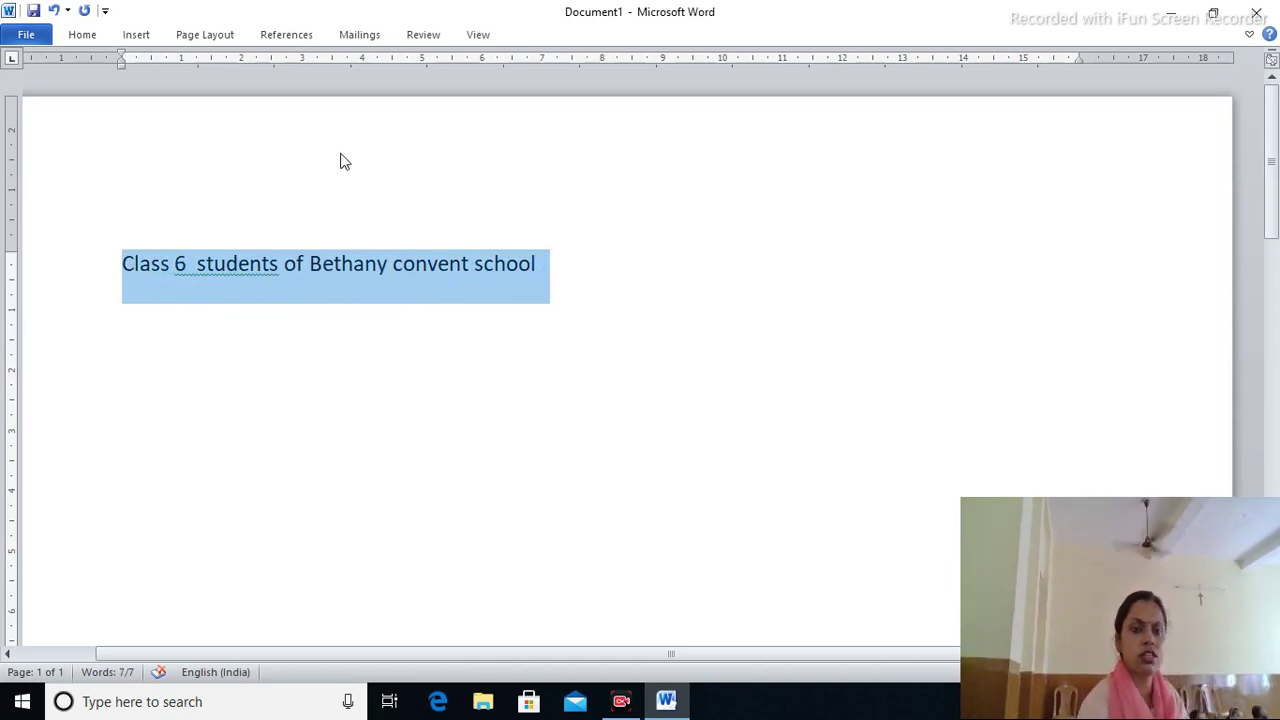
pyautogui.click(136, 35)
pyautogui.click(136, 35)
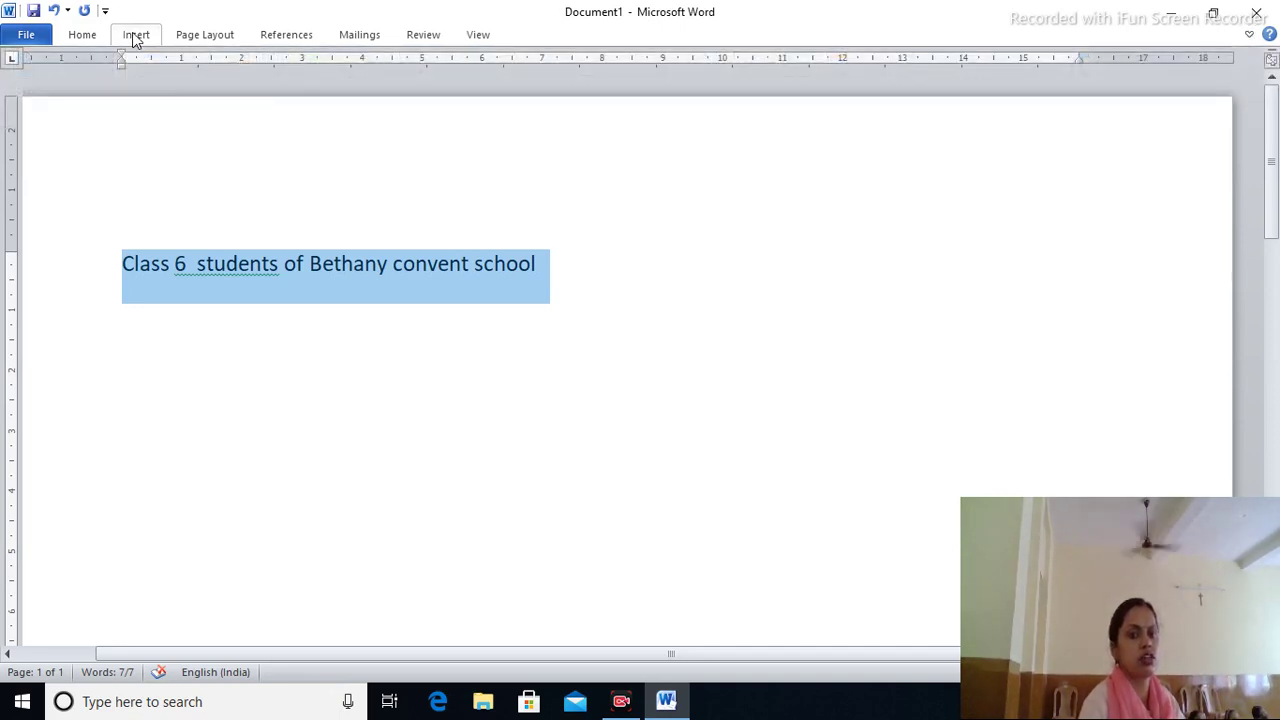
pyautogui.click(136, 35)
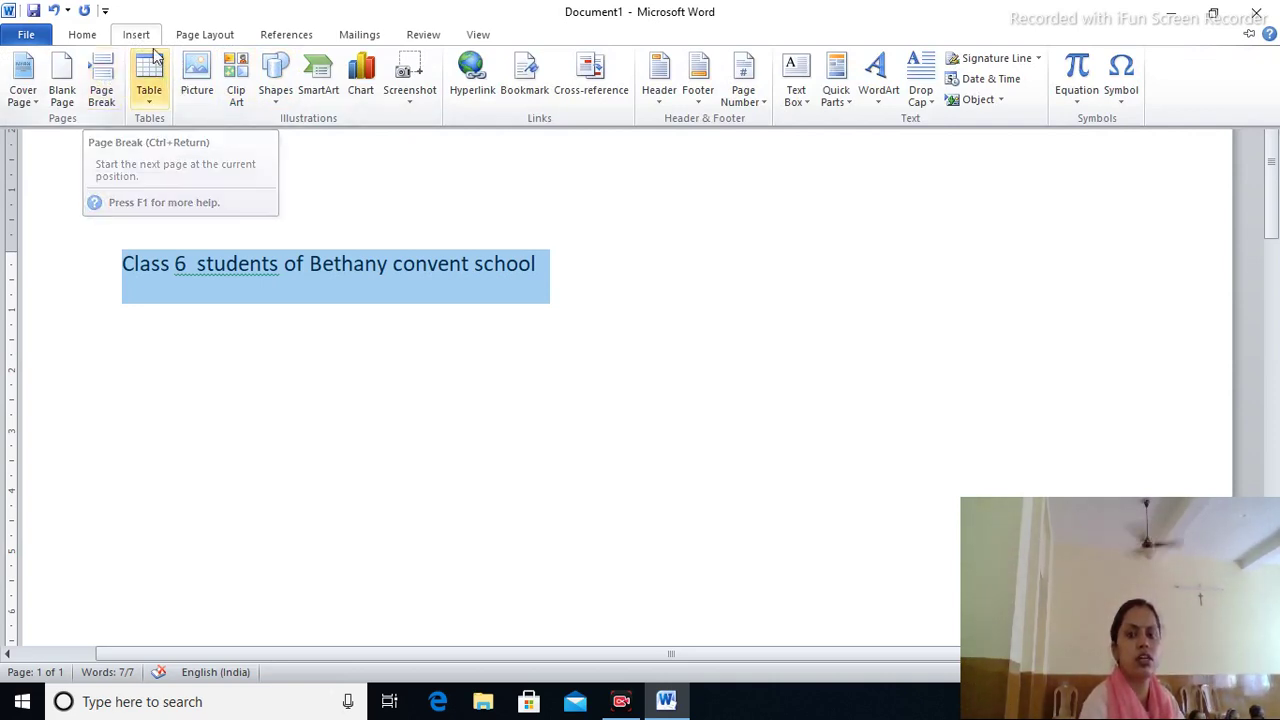
pyautogui.click(880, 88)
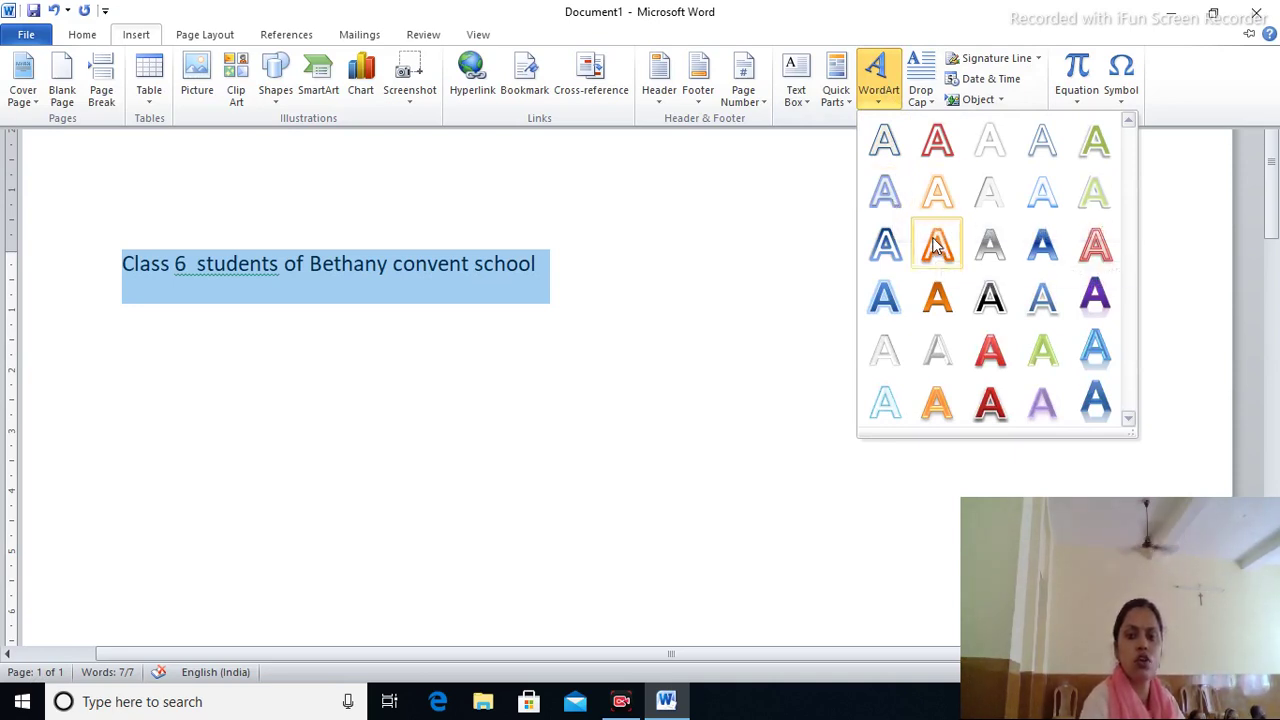
pyautogui.click(936, 245)
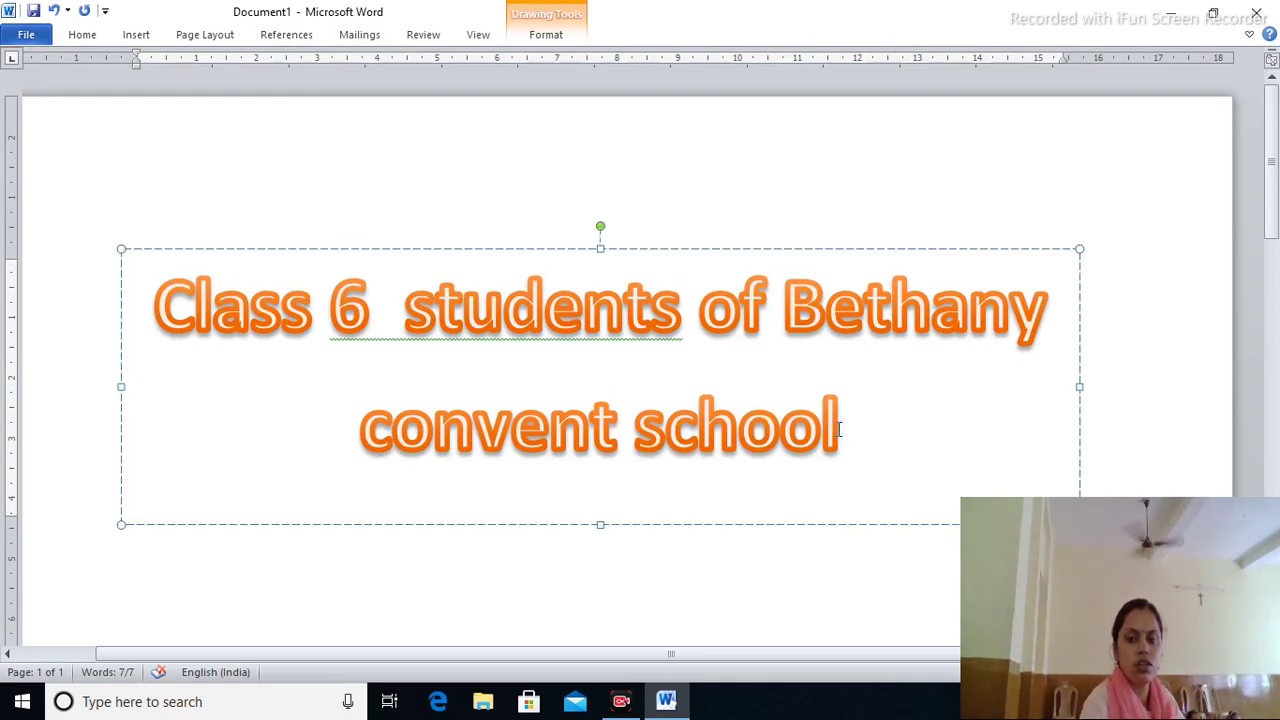
# - Select the WordArt heading text and bring up the Insert ribbon
pyautogui.moveTo(839, 428); pyautogui.dragTo(847, 443)
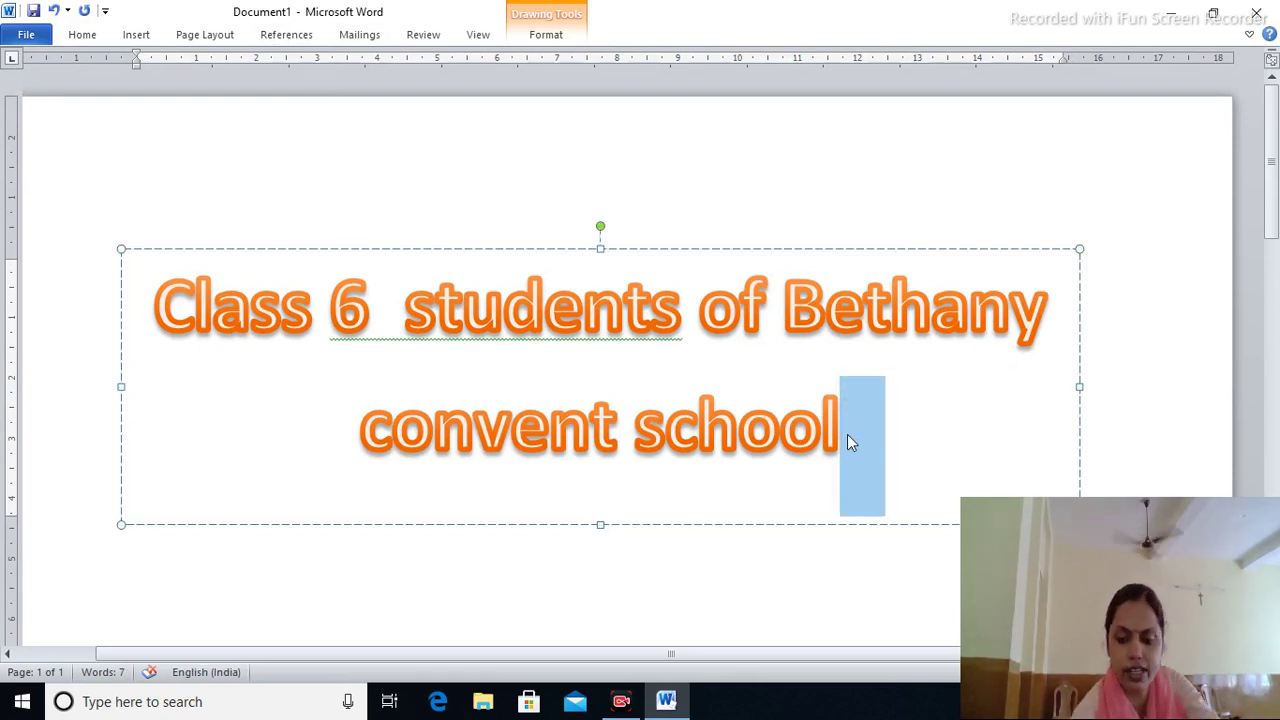
pyautogui.click(847, 440)
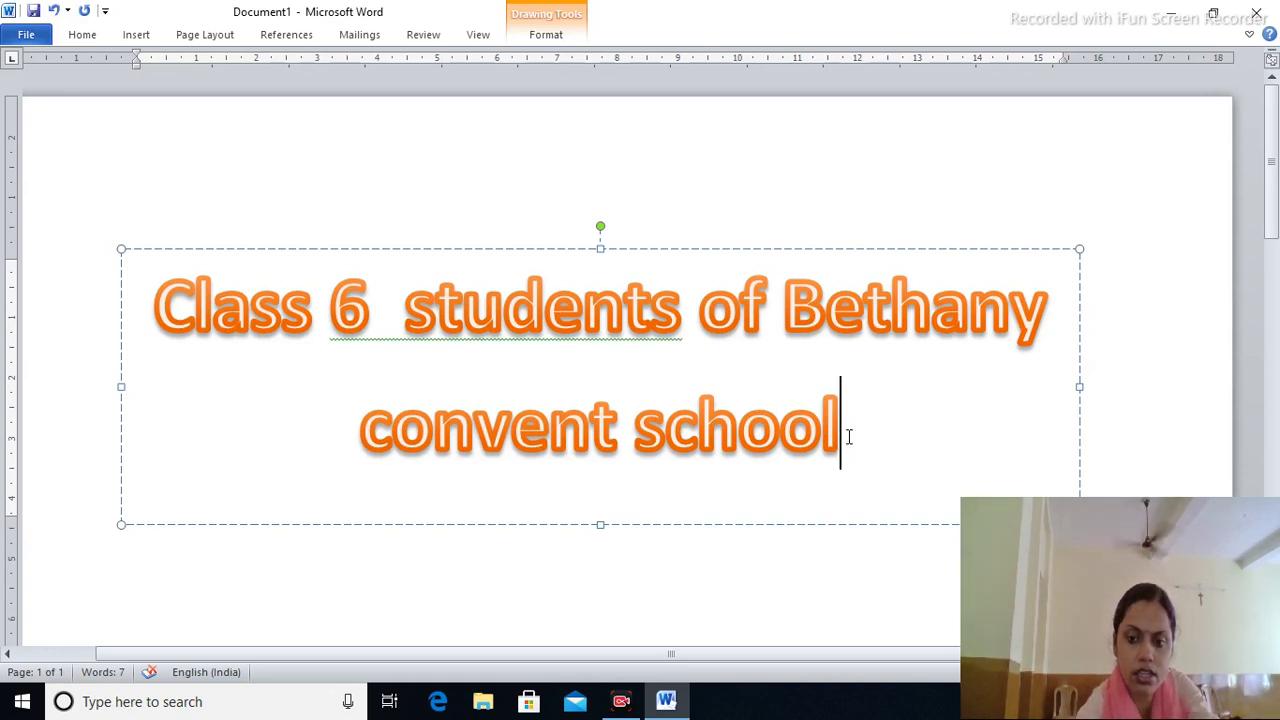
pyautogui.hotkey('shift', 'Left')
pyautogui.hotkey('shift', 'Left')
pyautogui.hotkey('shift', 'Left')
pyautogui.hotkey('shift', 'Left')
pyautogui.hotkey('shift', 'Left')
pyautogui.hotkey('shift', 'Left')
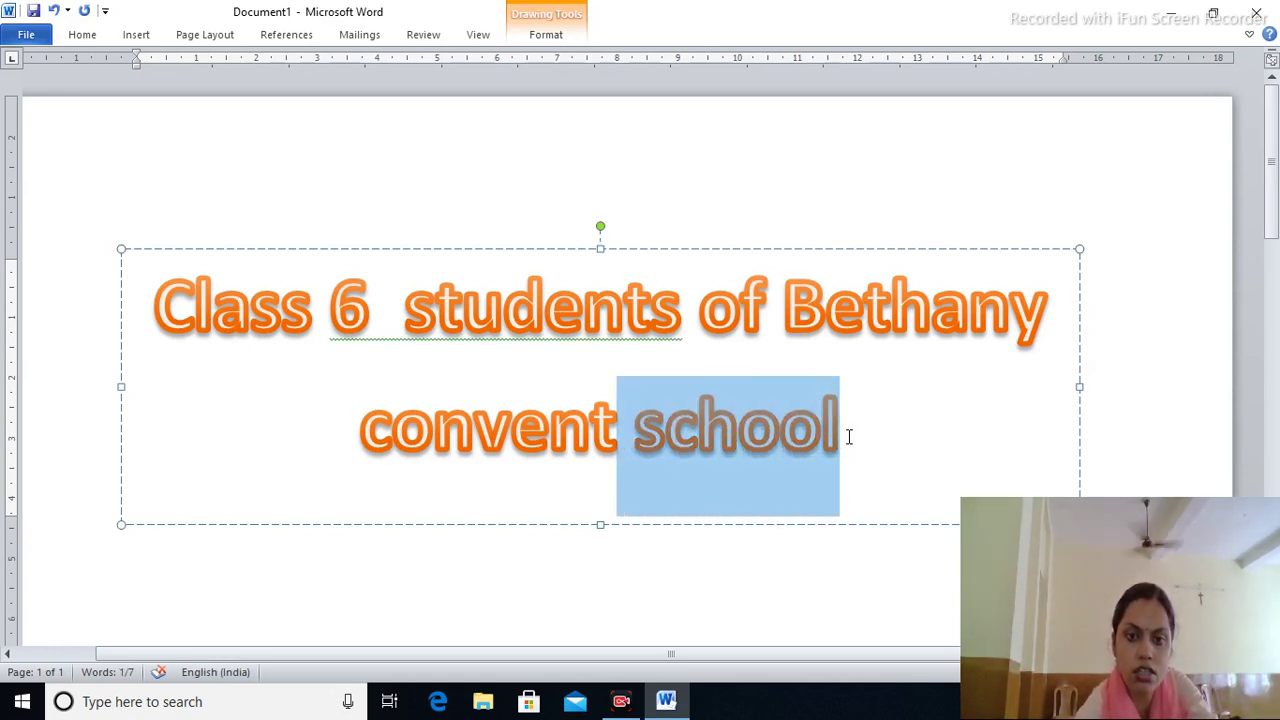
pyautogui.hotkey('shift', 'Left')
pyautogui.hotkey('shift', 'Left')
pyautogui.hotkey('shift', 'Left')
pyautogui.hotkey('shift', 'Left')
pyautogui.hotkey('shift', 'Left')
pyautogui.hotkey('shift', 'Left')
pyautogui.hotkey('shift', 'Left')
pyautogui.hotkey('shift', 'Left')
pyautogui.hotkey('shift', 'Left')
pyautogui.hotkey('shift', 'Left')
pyautogui.hotkey('shift', 'Left')
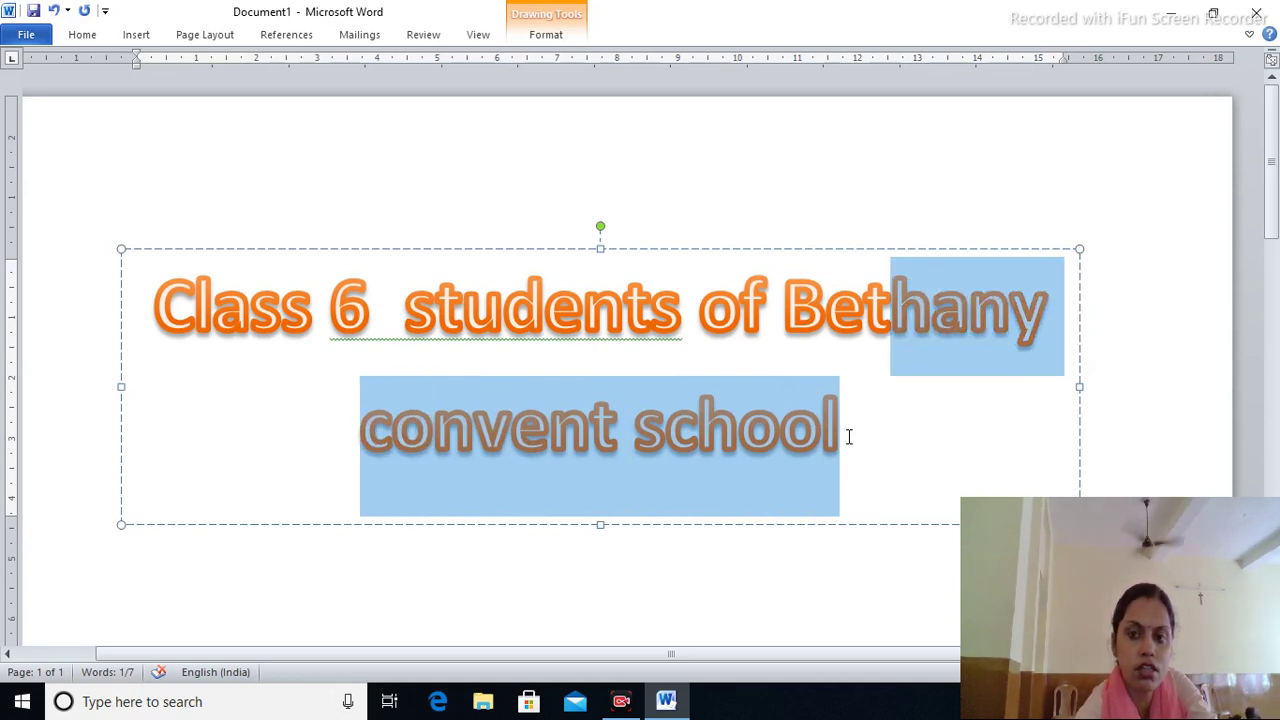
pyautogui.hotkey('shift', 'Left')
pyautogui.hotkey('shift', 'Left')
pyautogui.hotkey('shift', 'Left')
pyautogui.hotkey('shift', 'Left')
pyautogui.hotkey('shift', 'Left')
pyautogui.hotkey('shift', 'Left')
pyautogui.hotkey('shift', 'Left')
pyautogui.hotkey('shift', 'Left')
pyautogui.hotkey('shift', 'Left')
pyautogui.hotkey('shift', 'Left')
pyautogui.hotkey('shift', 'Left')
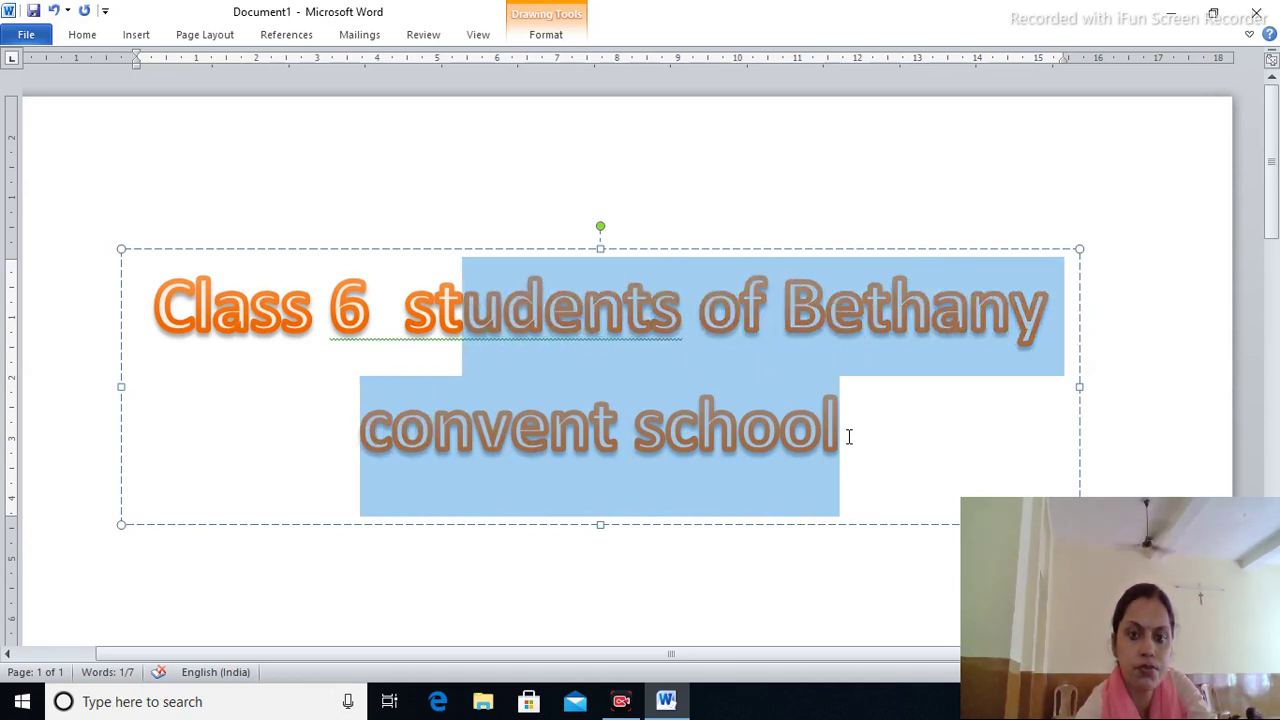
pyautogui.hotkey('shift', 'Left')
pyautogui.hotkey('shift', 'Left')
pyautogui.hotkey('shift', 'Left')
pyautogui.hotkey('shift', 'Left')
pyautogui.hotkey('shift', 'Left')
pyautogui.hotkey('shift', 'Left')
pyautogui.hotkey('shift', 'Left')
pyautogui.hotkey('shift', 'Left')
pyautogui.hotkey('shift', 'Left')
pyautogui.hotkey('shift', 'Left')
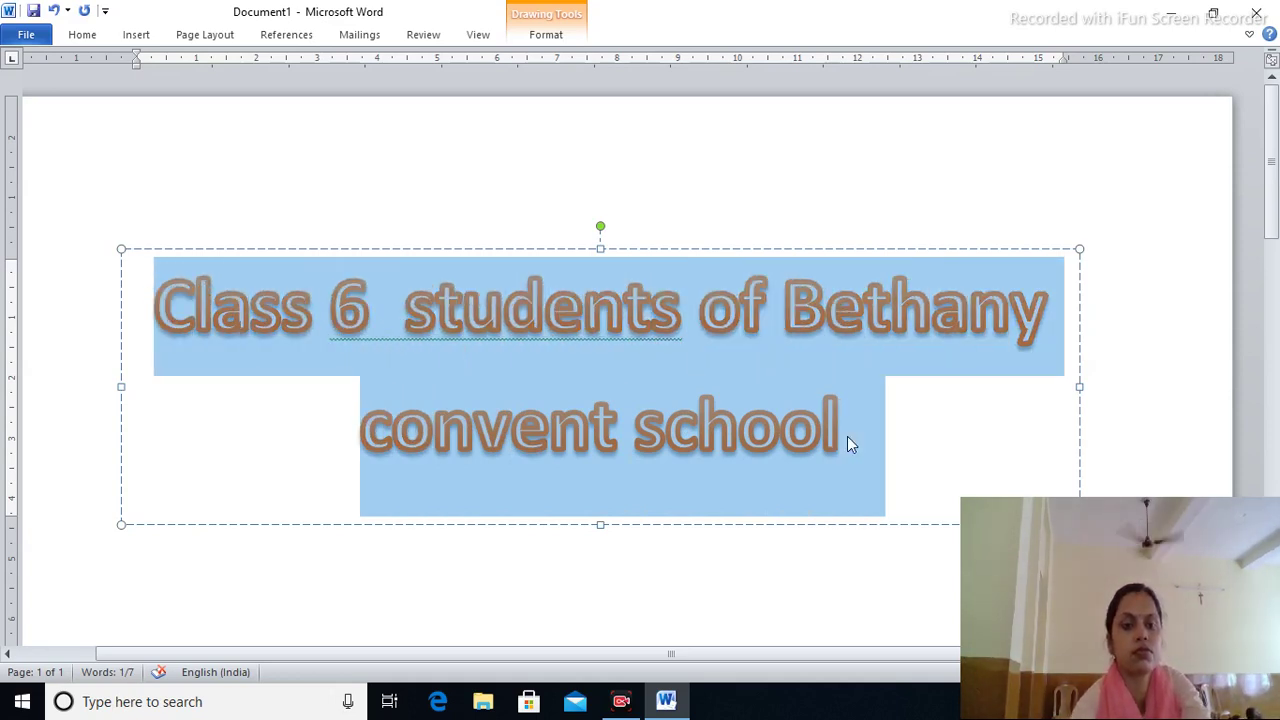
pyautogui.press('Left')
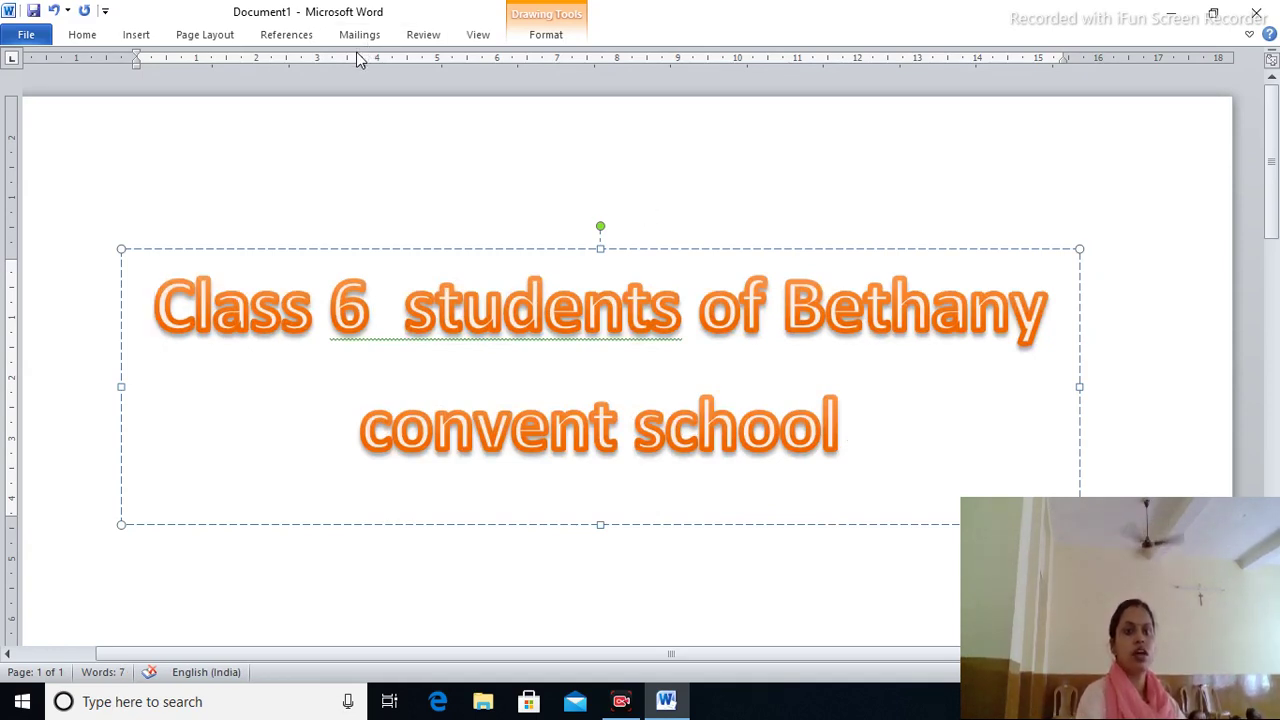
pyautogui.tripleClick(294, 319)
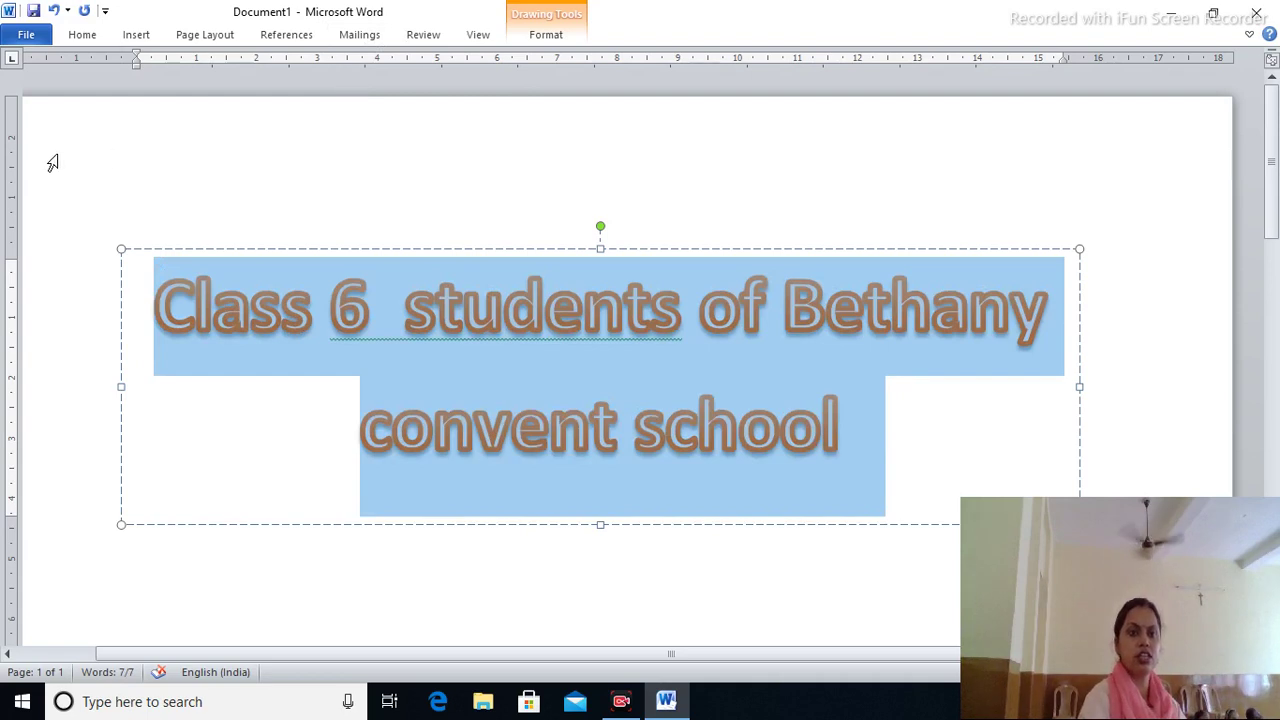
pyautogui.click(120, 37)
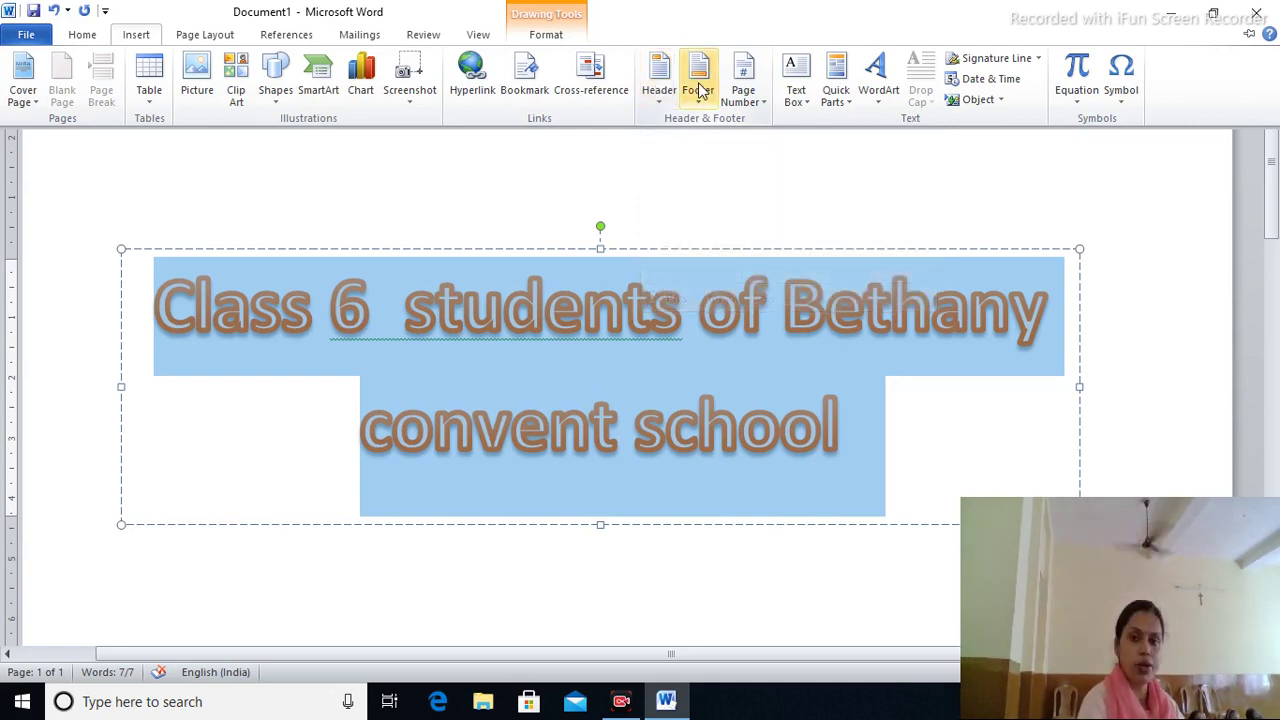
# - Add a Blank header and replace its placeholder text with 'ms word'
pyautogui.click(668, 73)
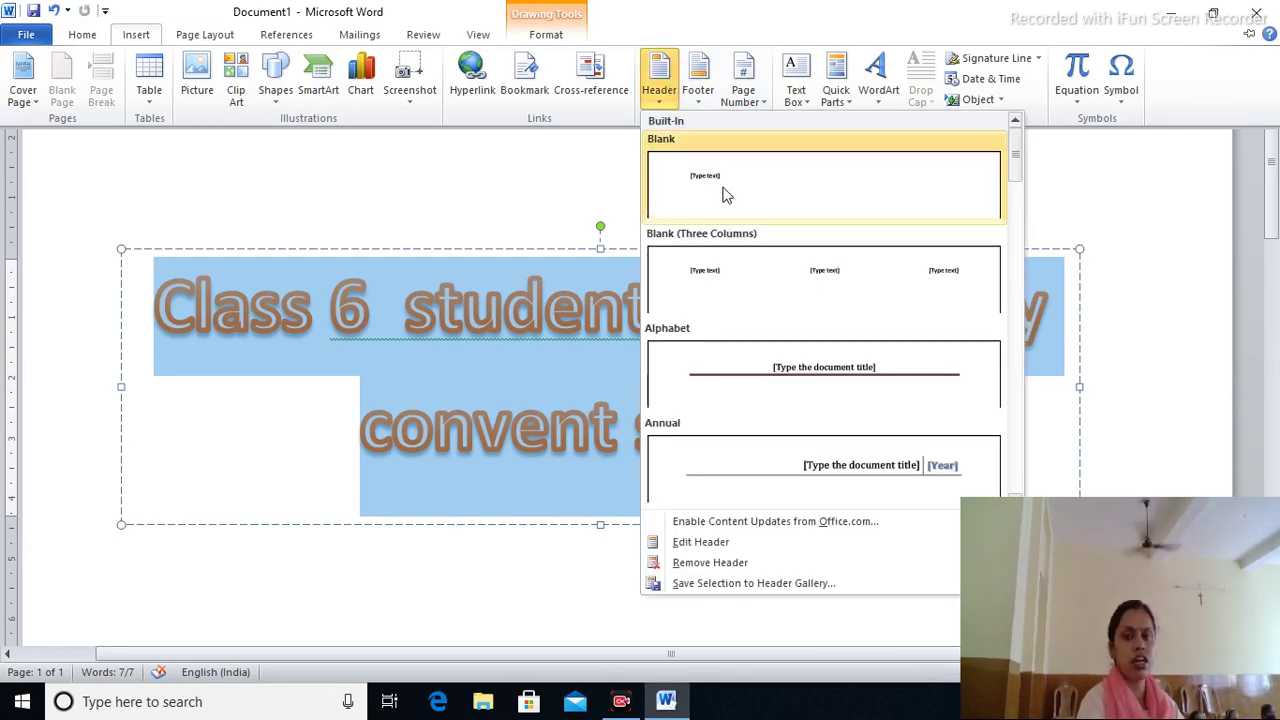
pyautogui.click(726, 195)
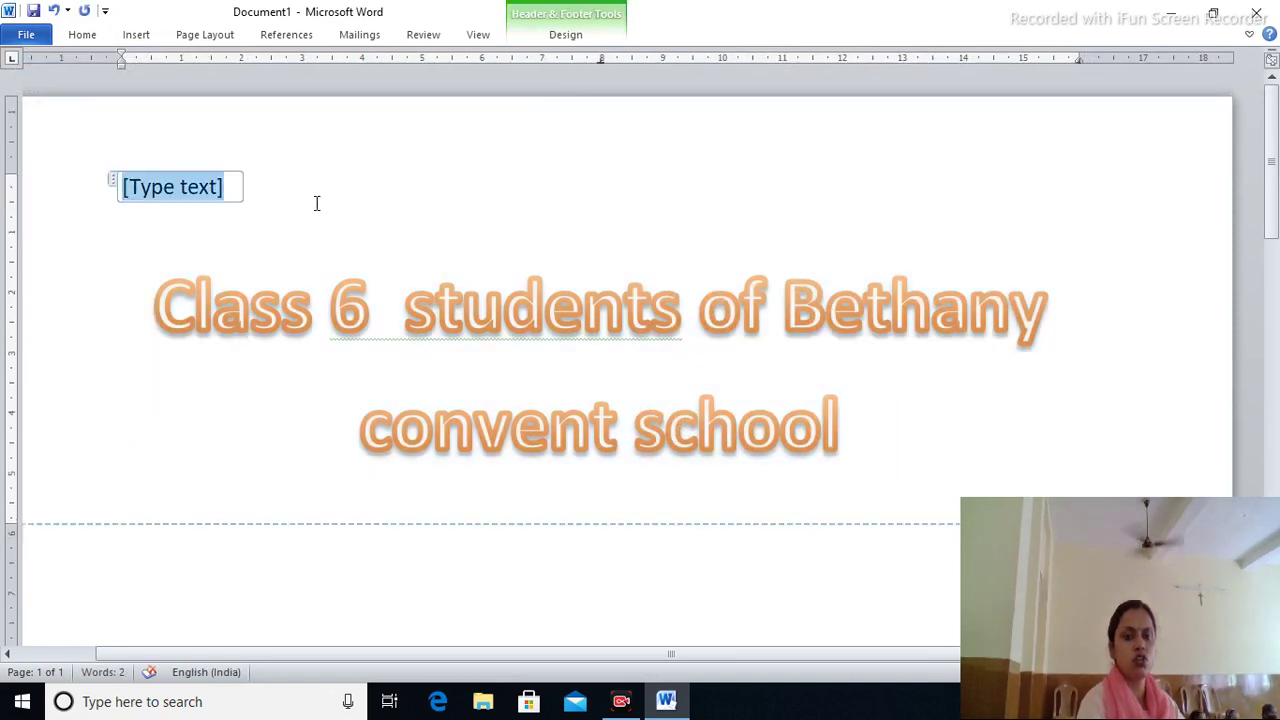
pyautogui.press('BackSpace')
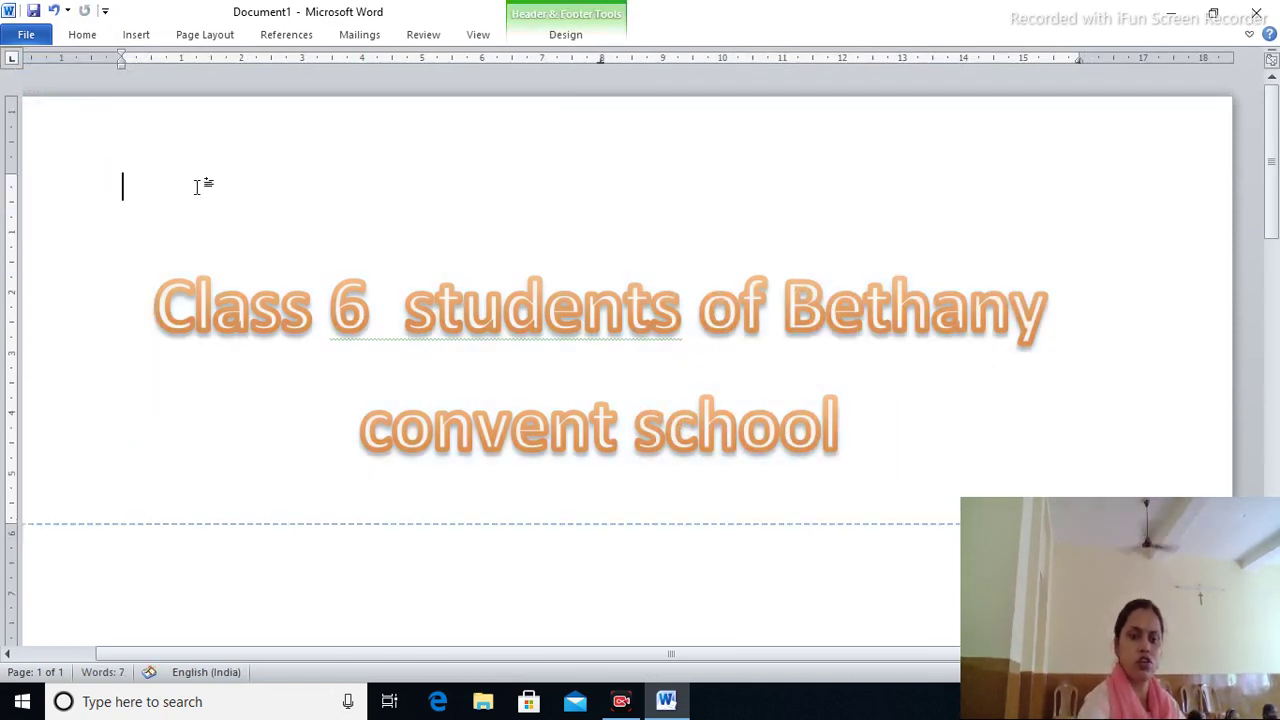
pyautogui.write('ms')
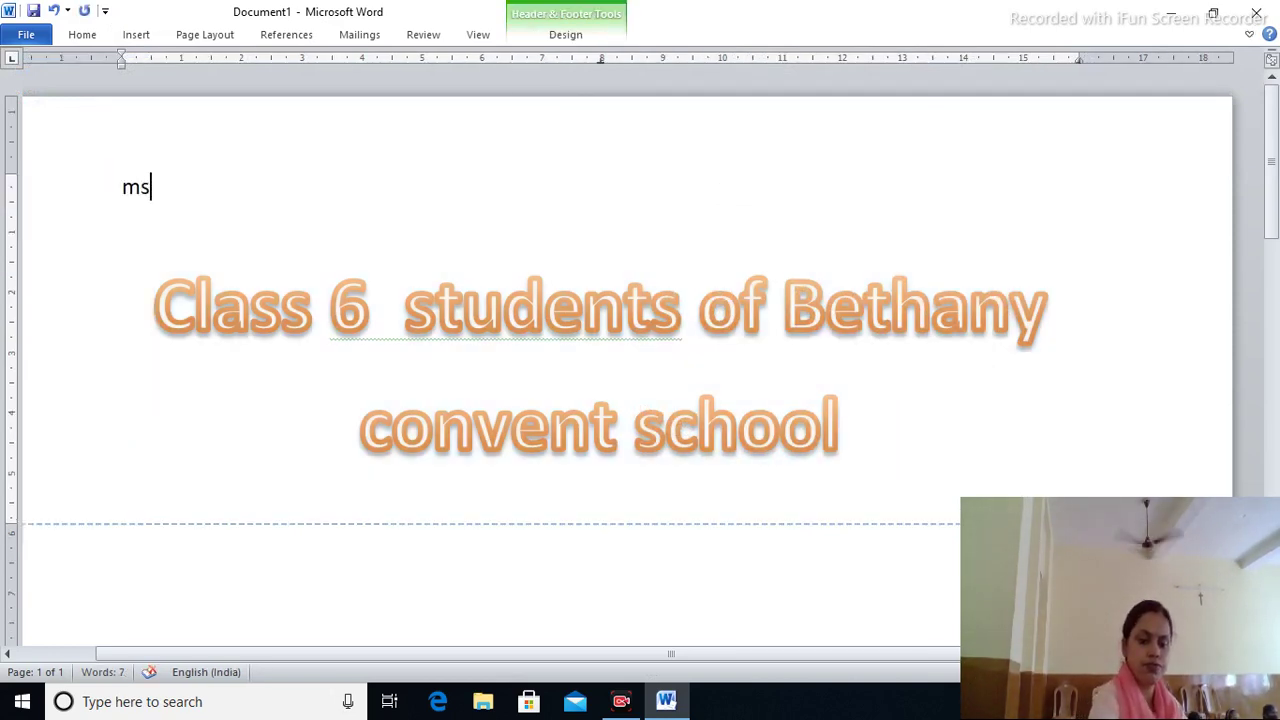
pyautogui.write(' w')
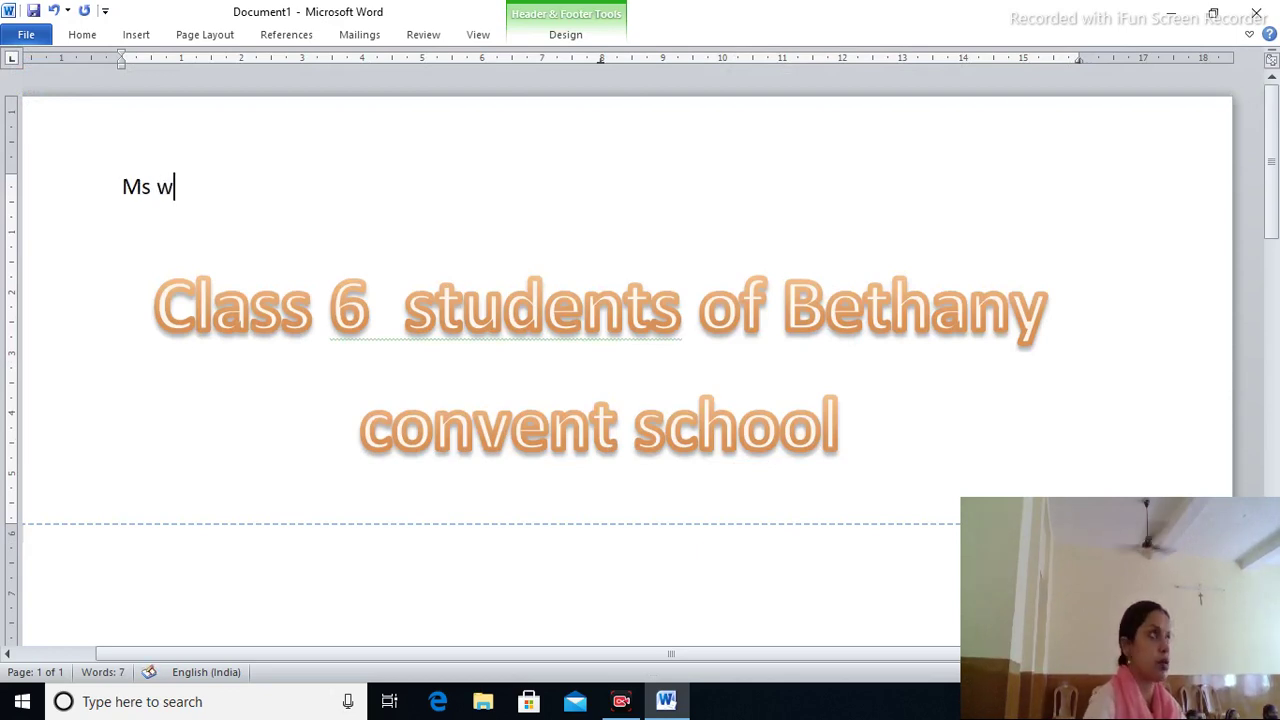
pyautogui.write('ord')
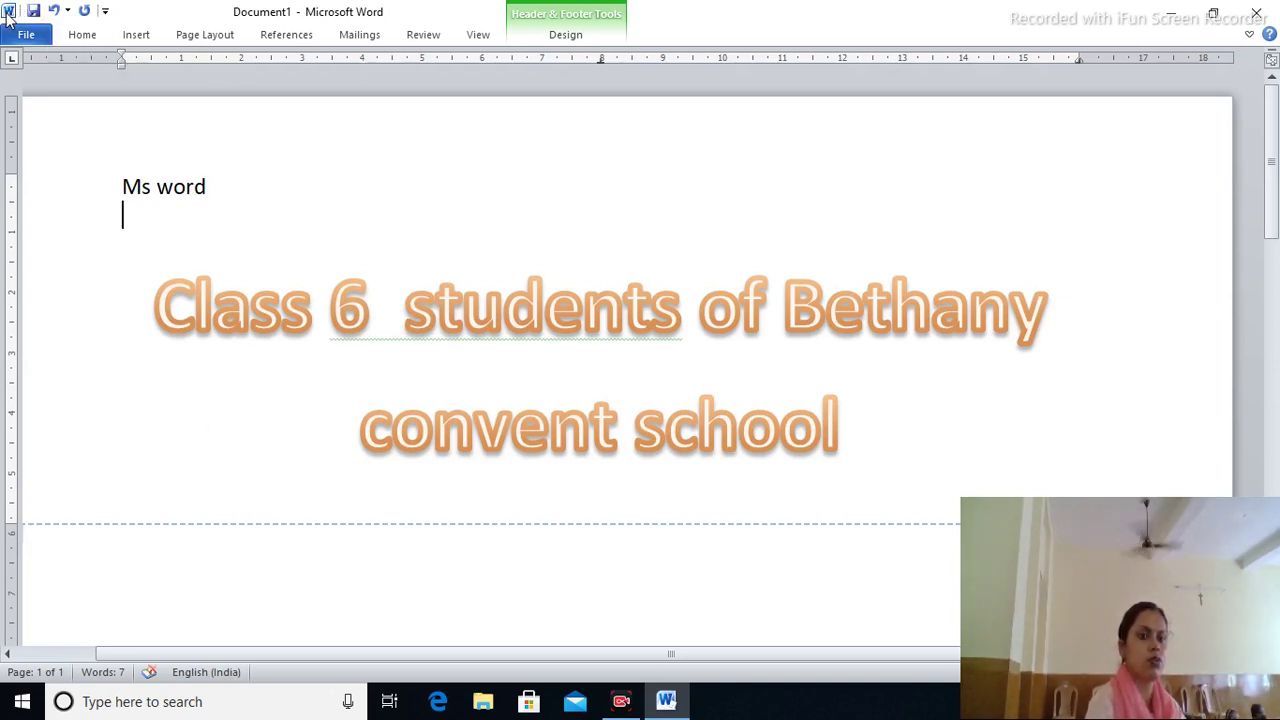
# - Create a new blank document from the File > New templates
pyautogui.click(25, 38)
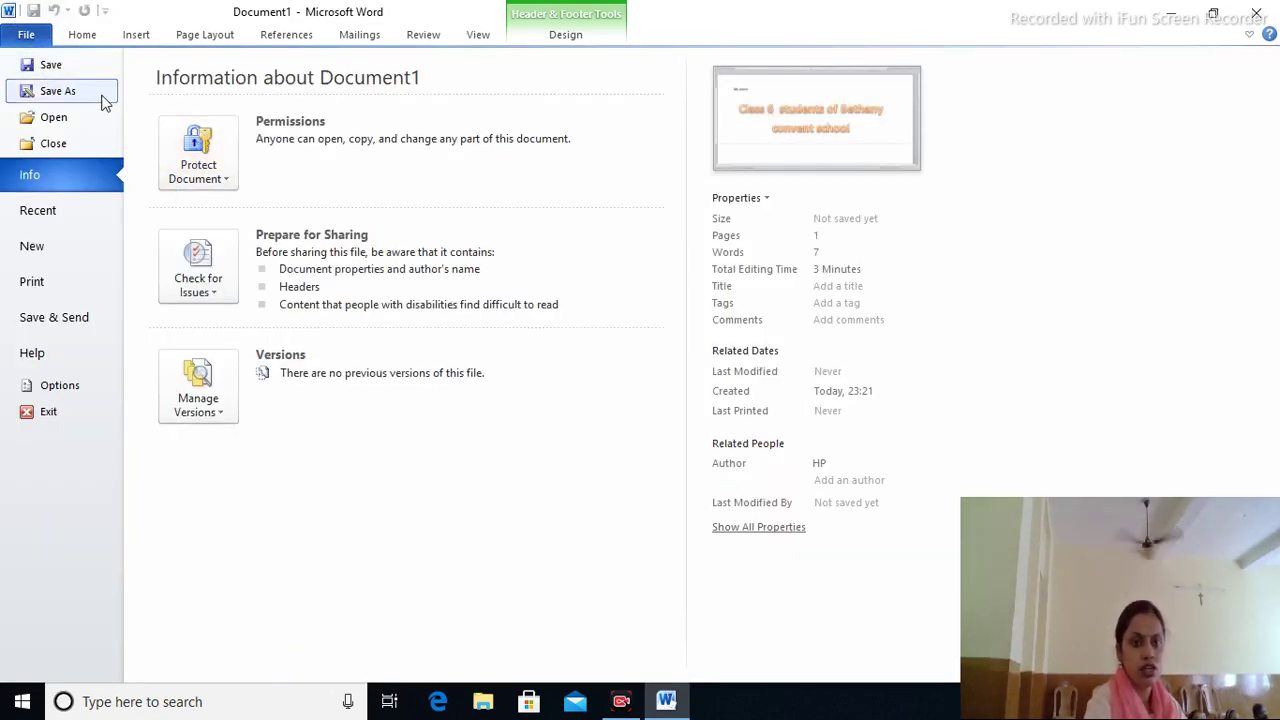
pyautogui.click(32, 246)
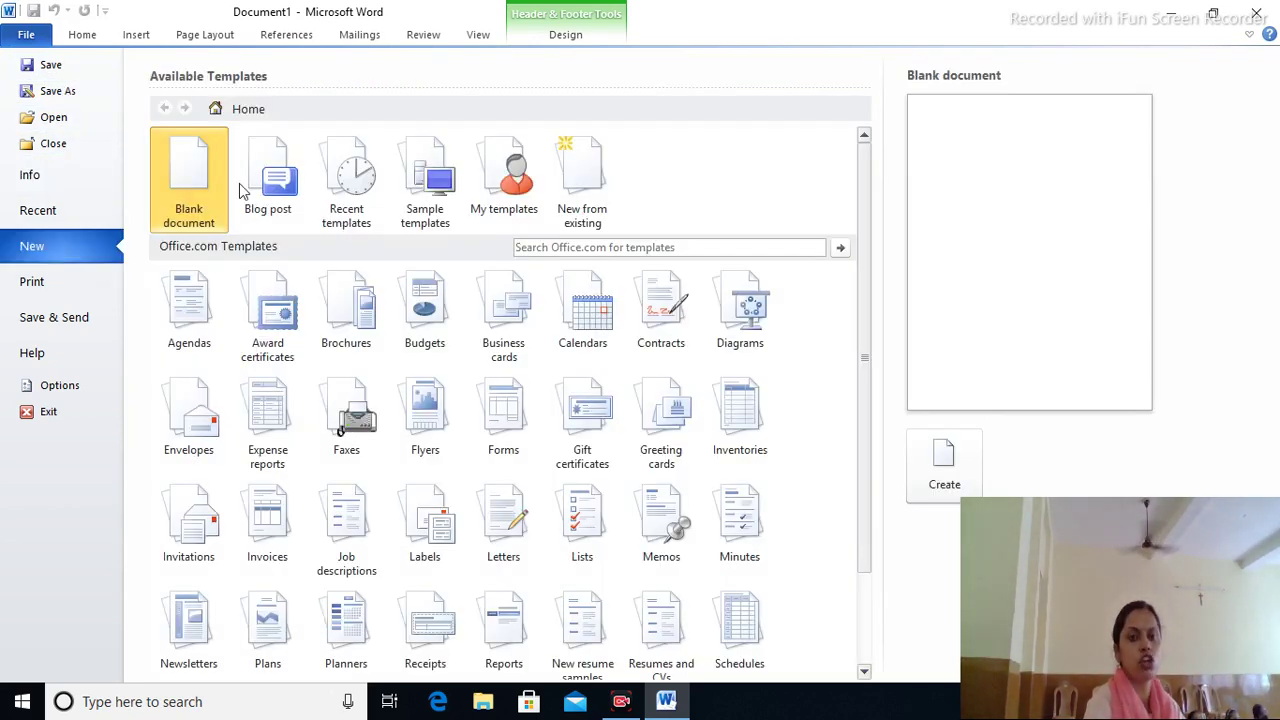
pyautogui.doubleClick(172, 190)
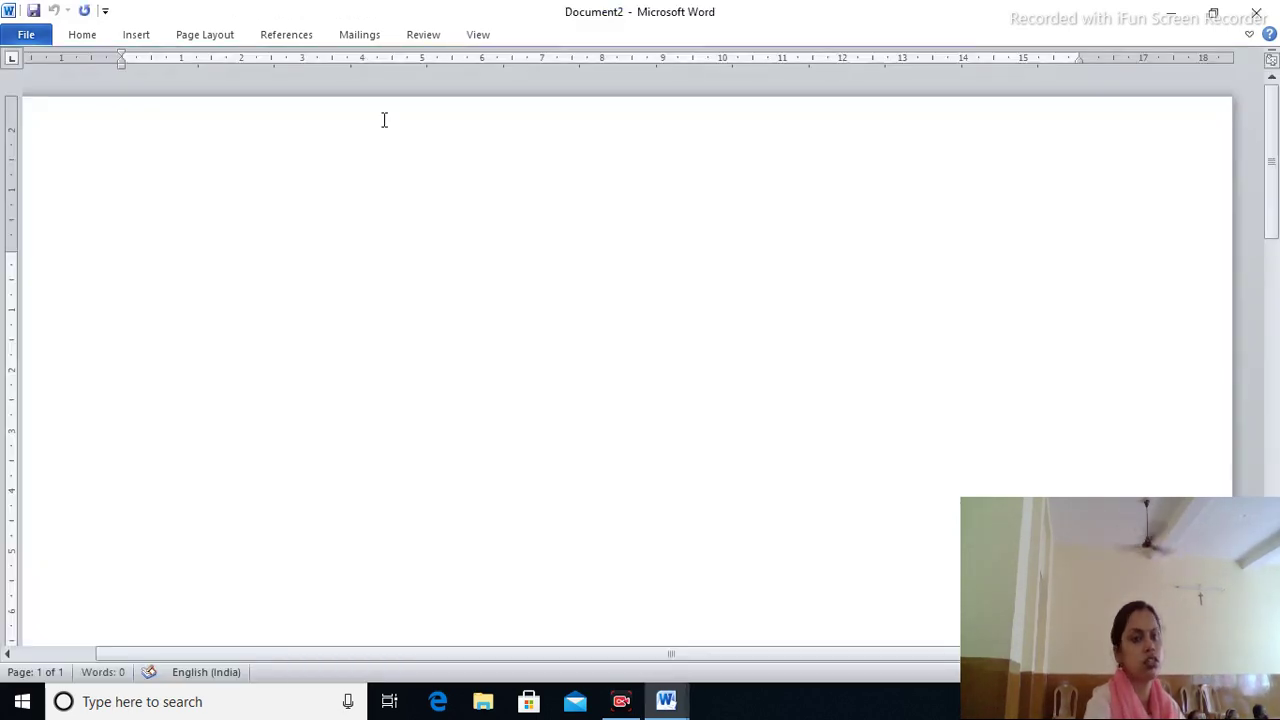
# - Insert a 9 by 7 table and type the headers class, name and roll o
pyautogui.click(136, 35)
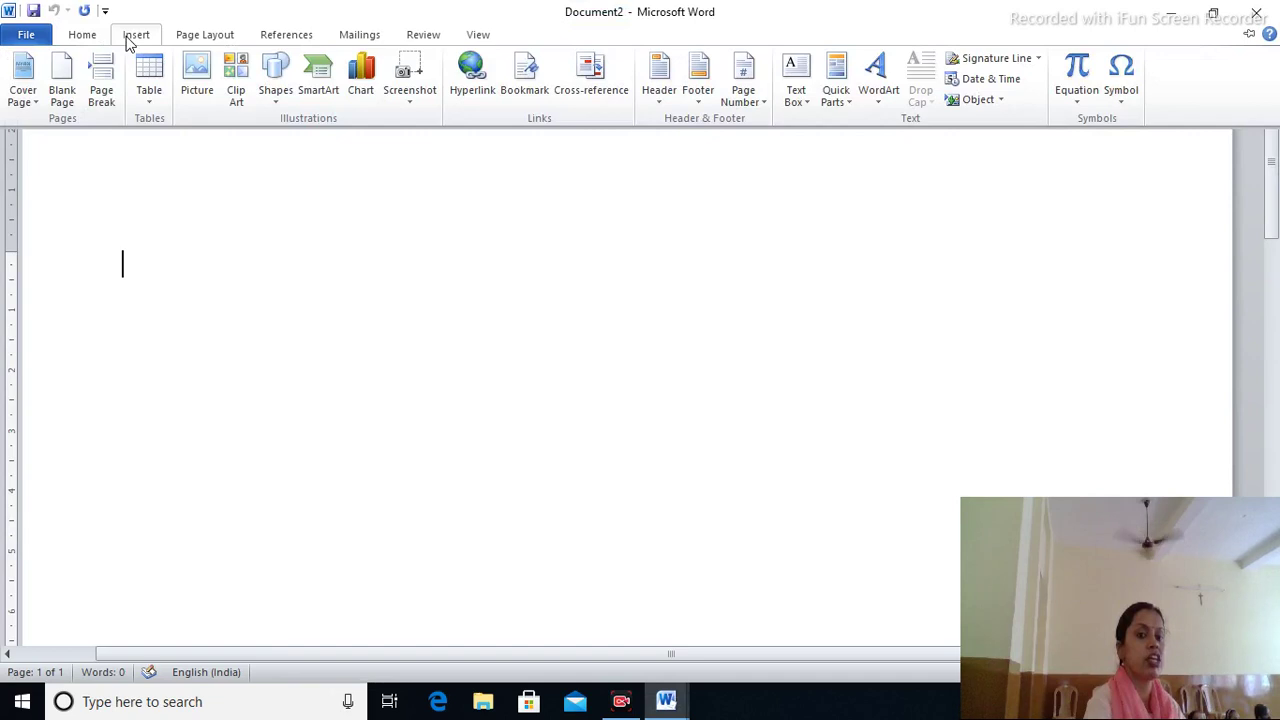
pyautogui.click(155, 86)
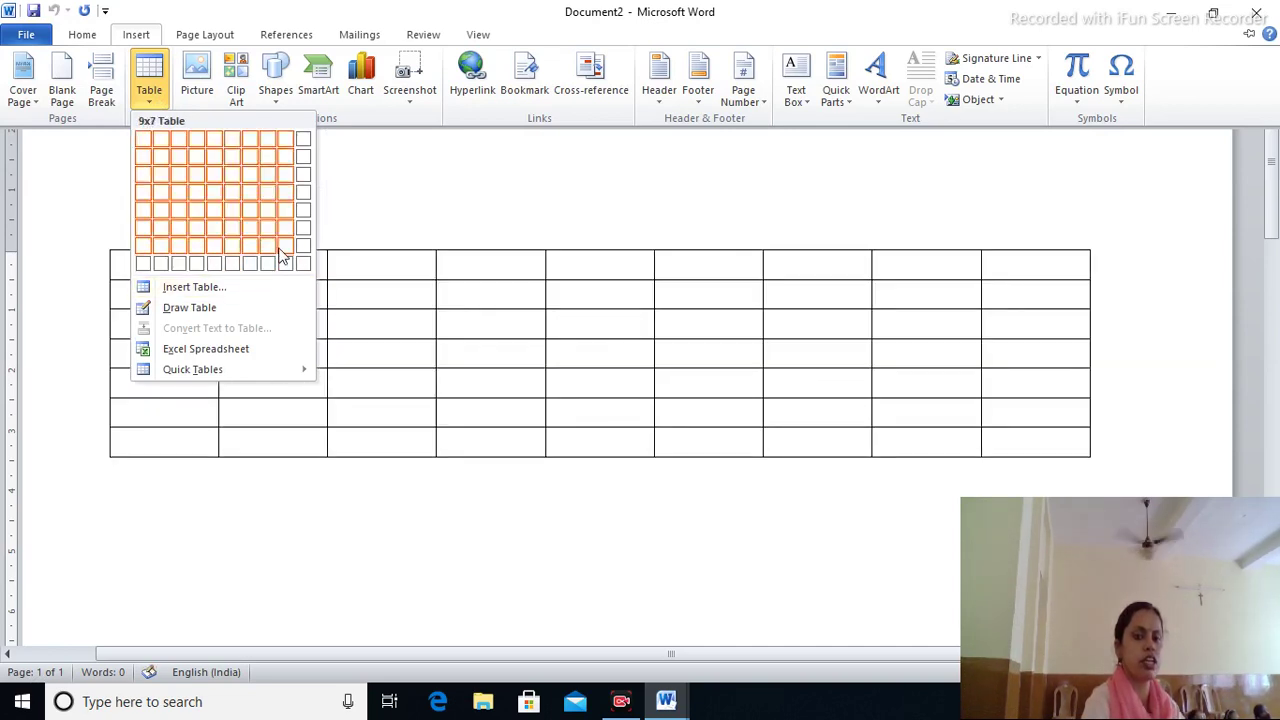
pyautogui.click(283, 254)
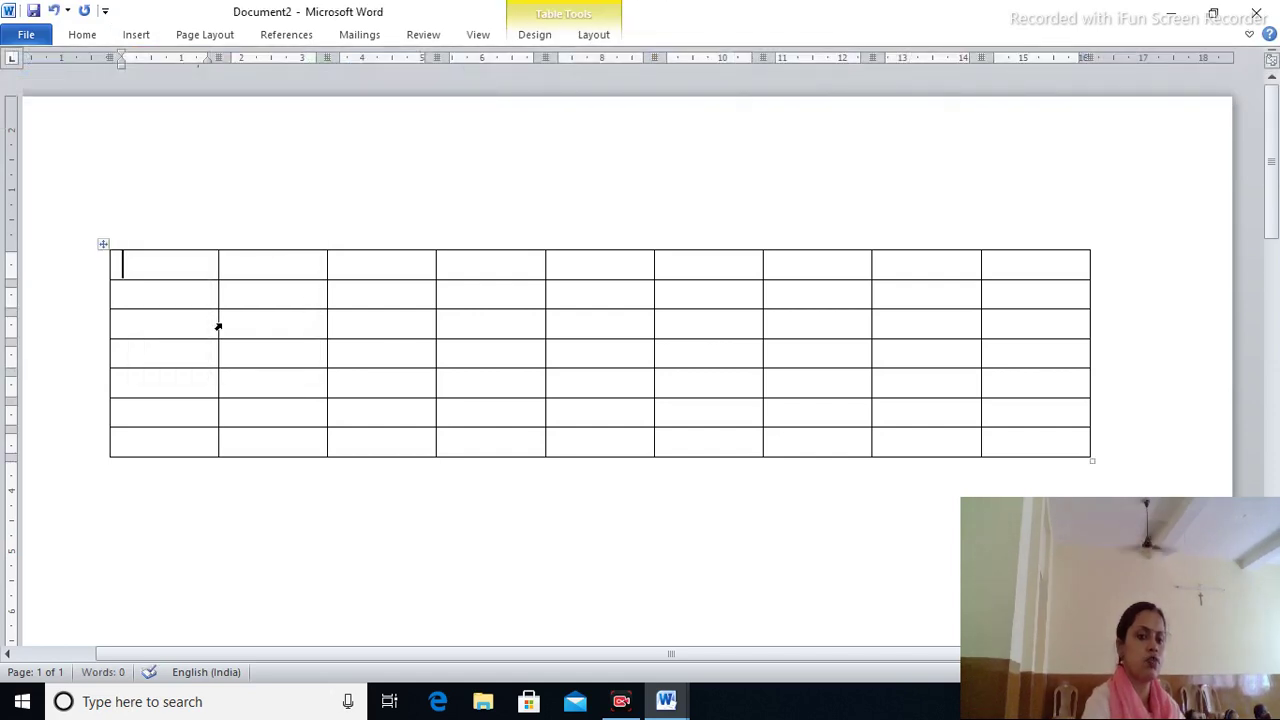
pyautogui.write('a')
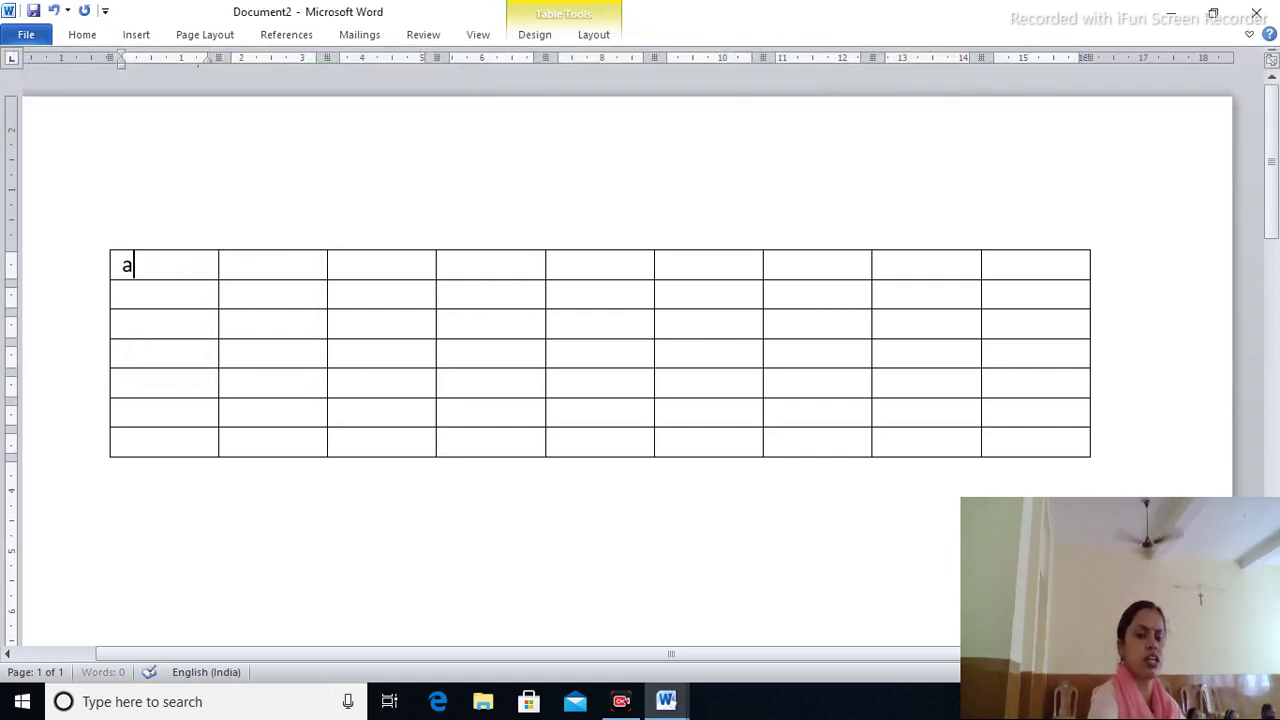
pyautogui.press('BackSpace')
pyautogui.write('c')
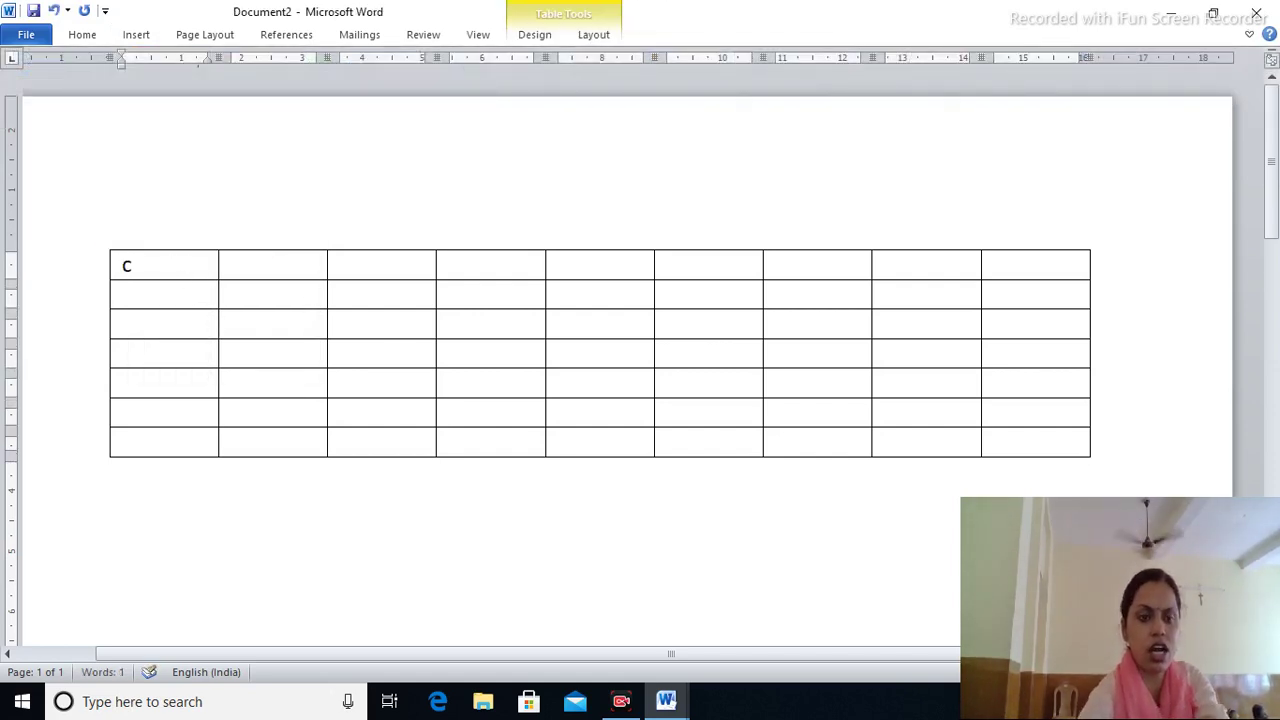
pyautogui.write('lass')
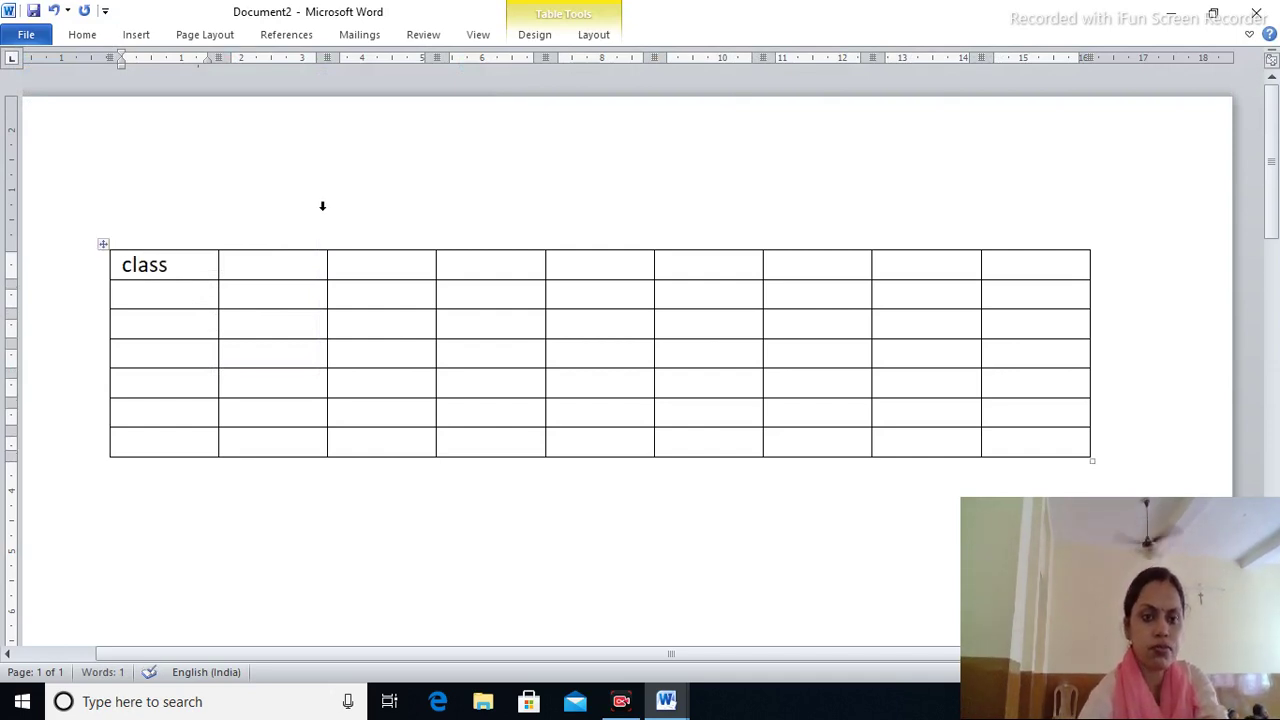
pyautogui.click(259, 267)
pyautogui.write('n')
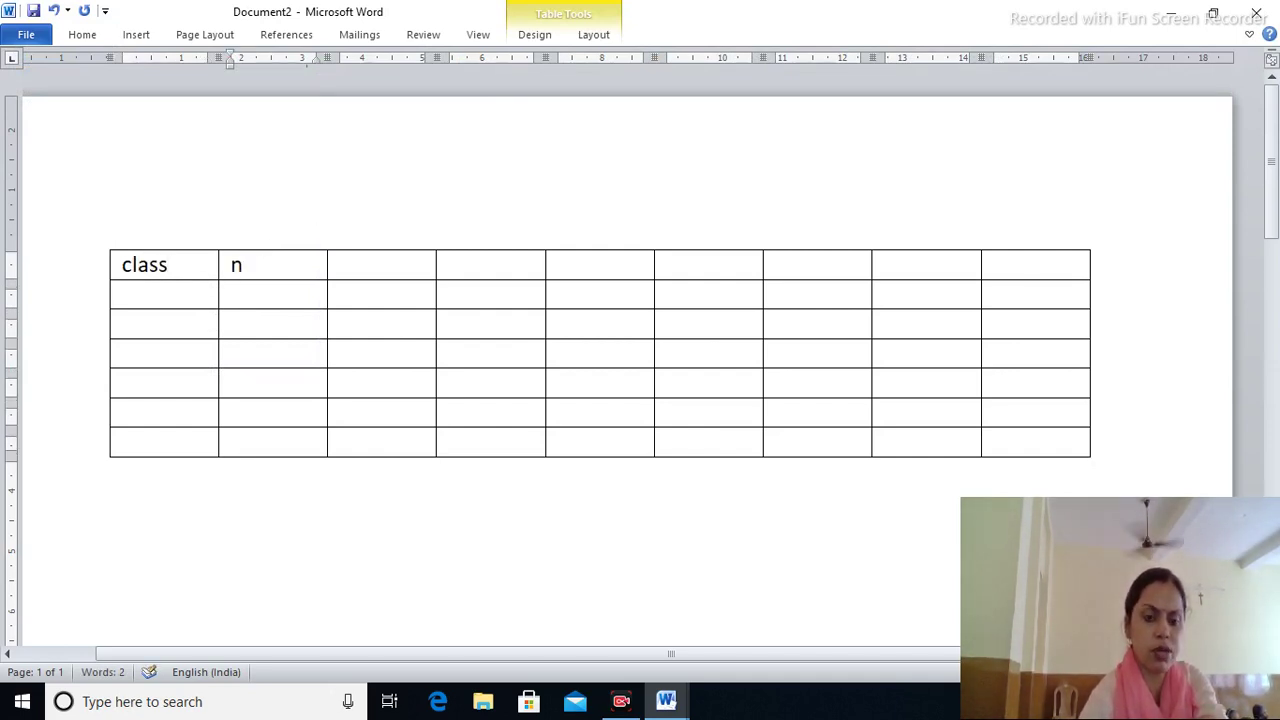
pyautogui.write('ame')
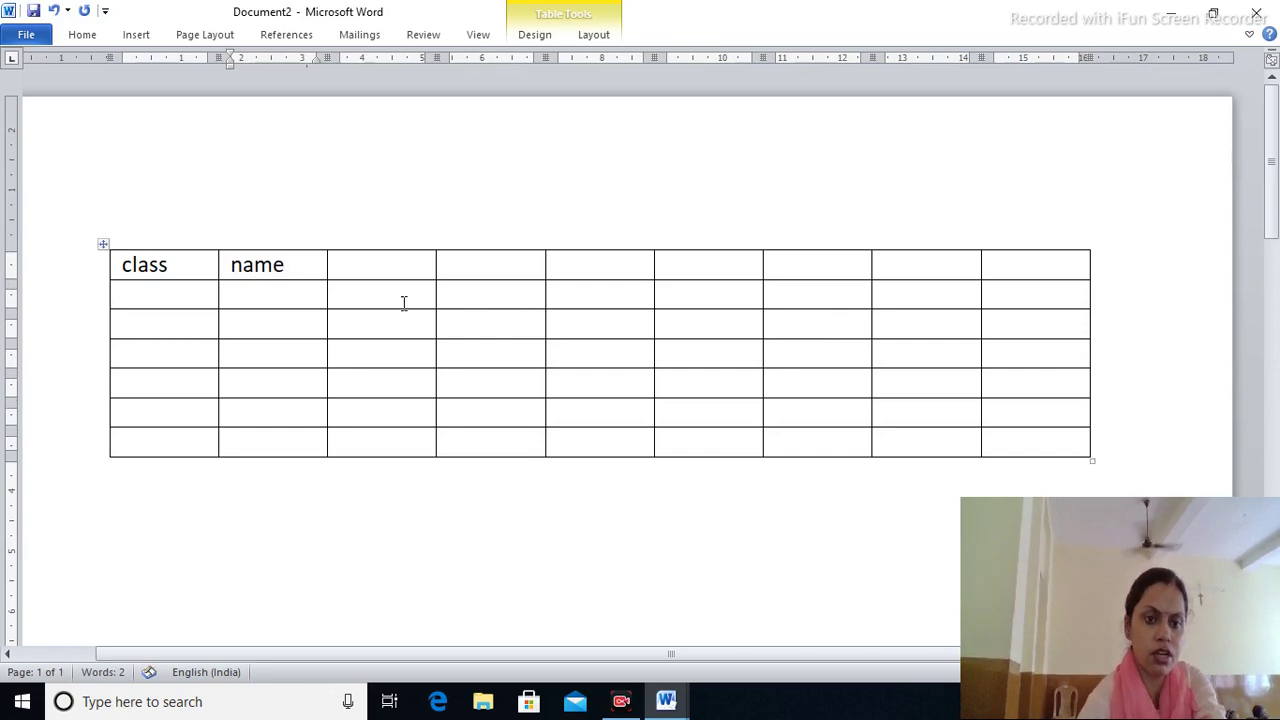
pyautogui.click(389, 273)
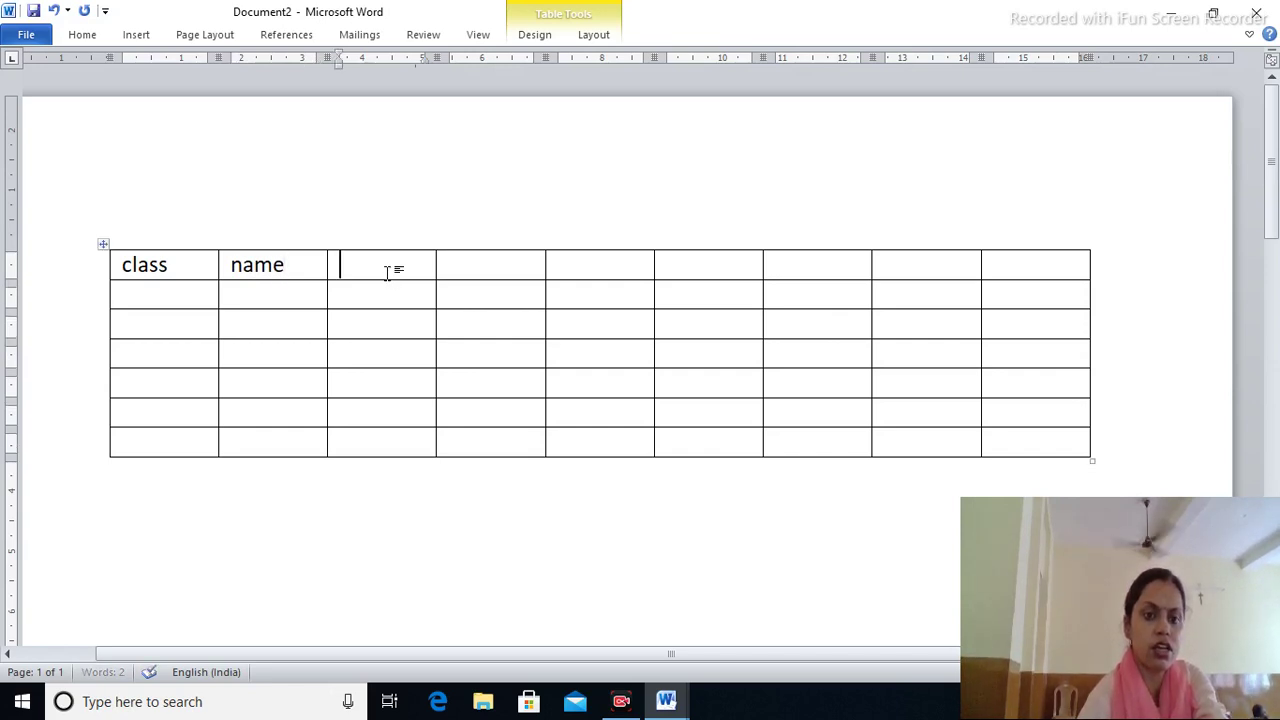
pyautogui.write('roll ')
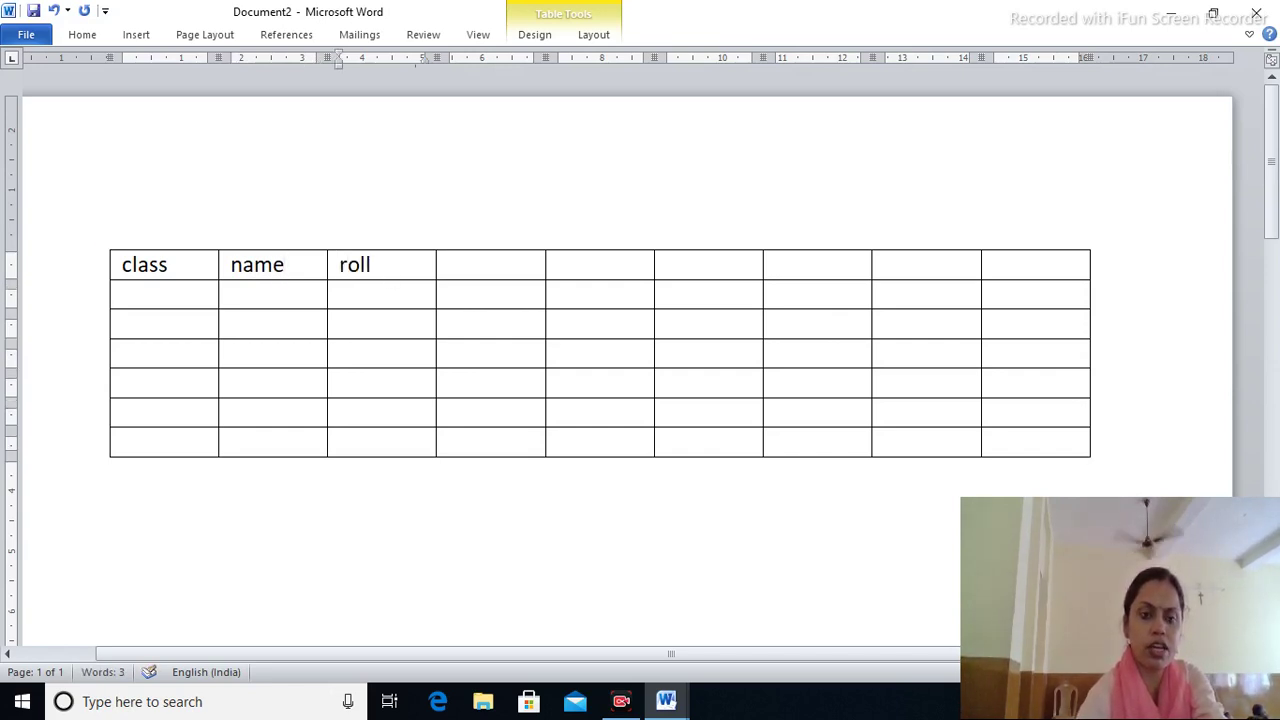
pyautogui.write('o')
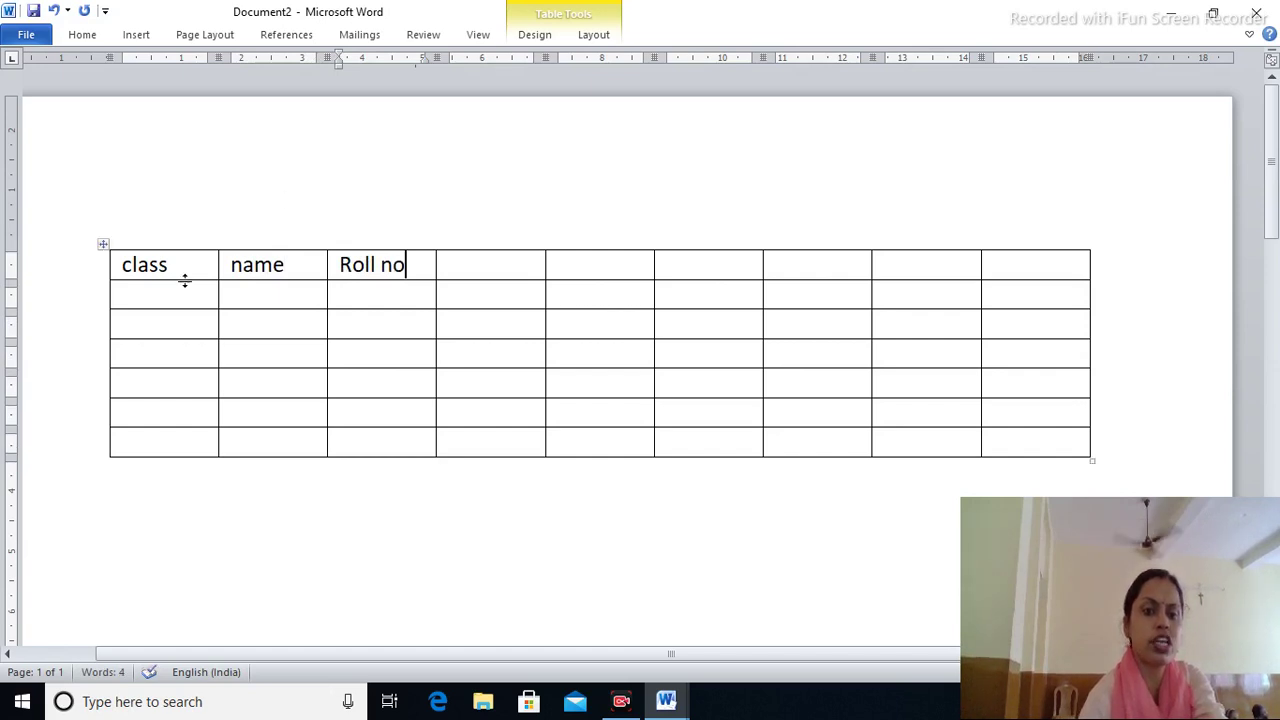
# - Enter class 6 down the first column for the student rows
pyautogui.click(160, 290)
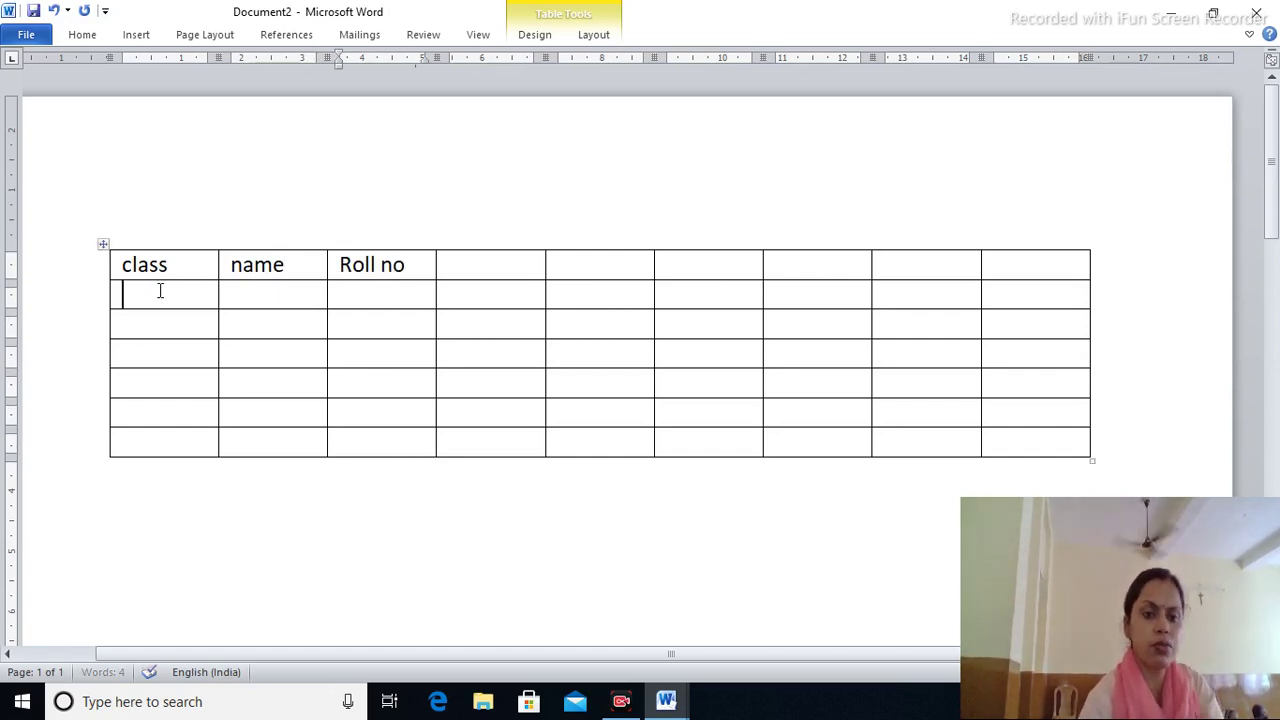
pyautogui.write('6')
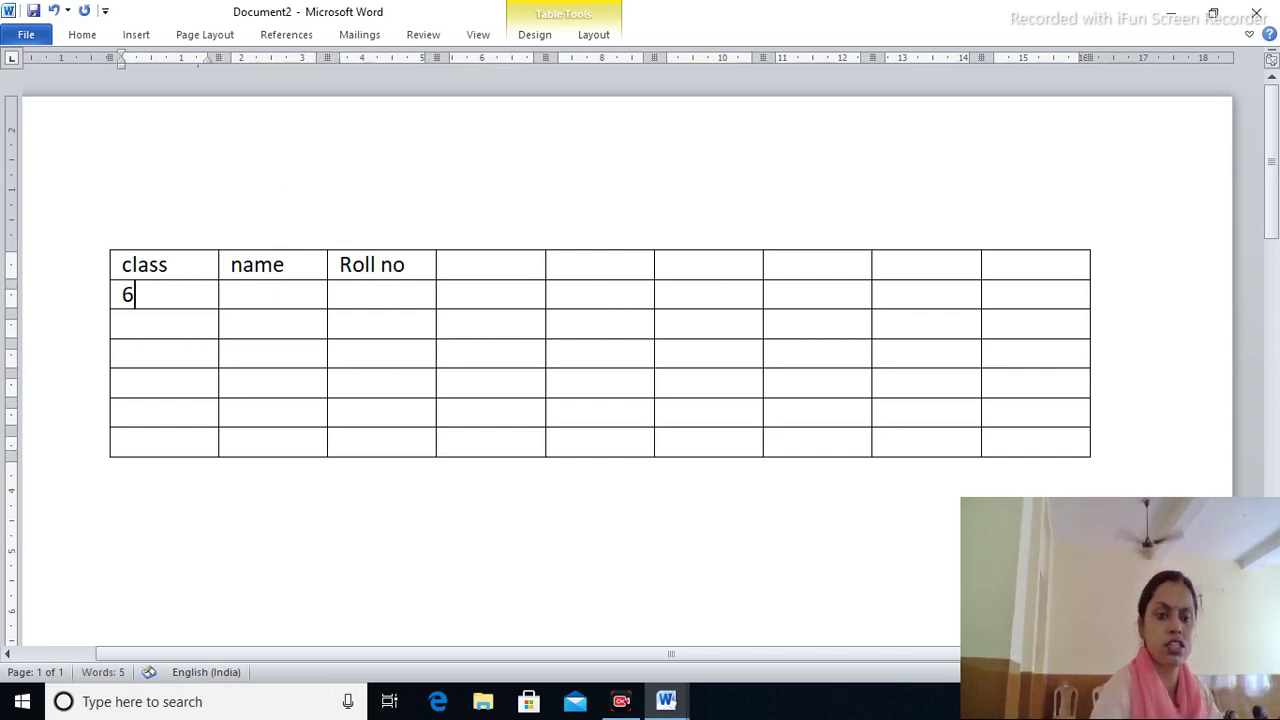
pyautogui.press('Down')
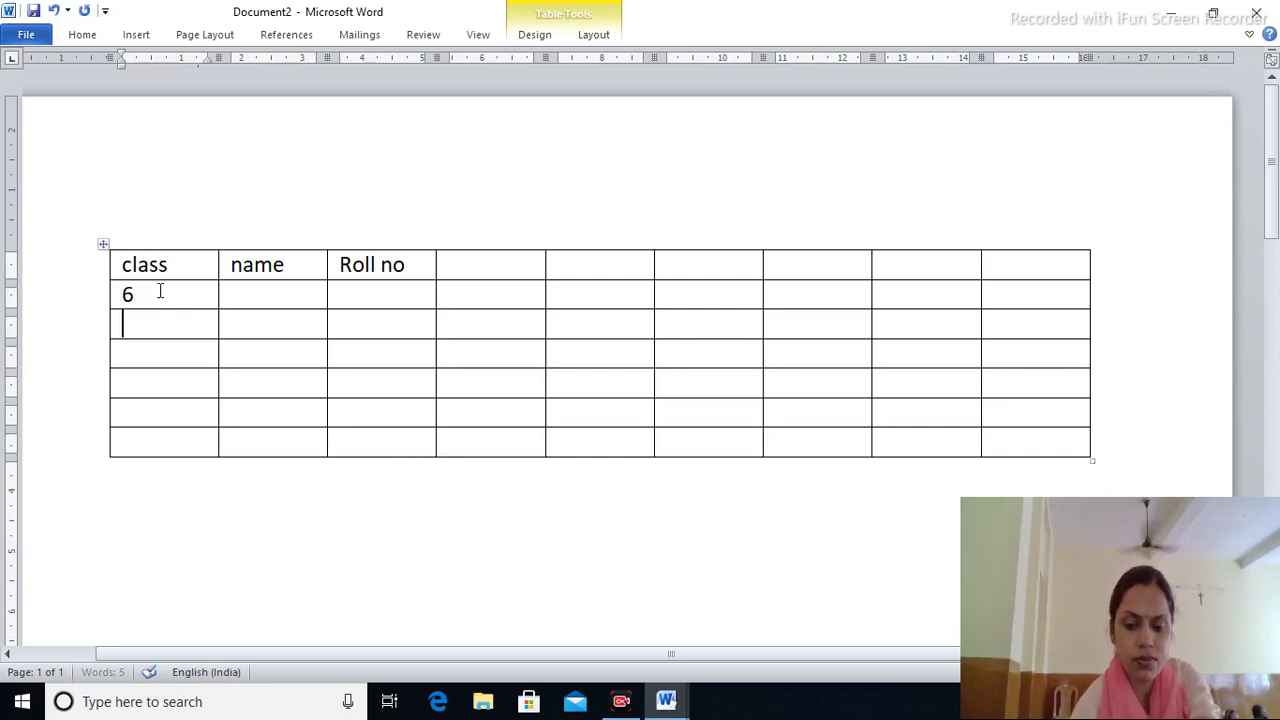
pyautogui.click(157, 294)
pyautogui.write('6')
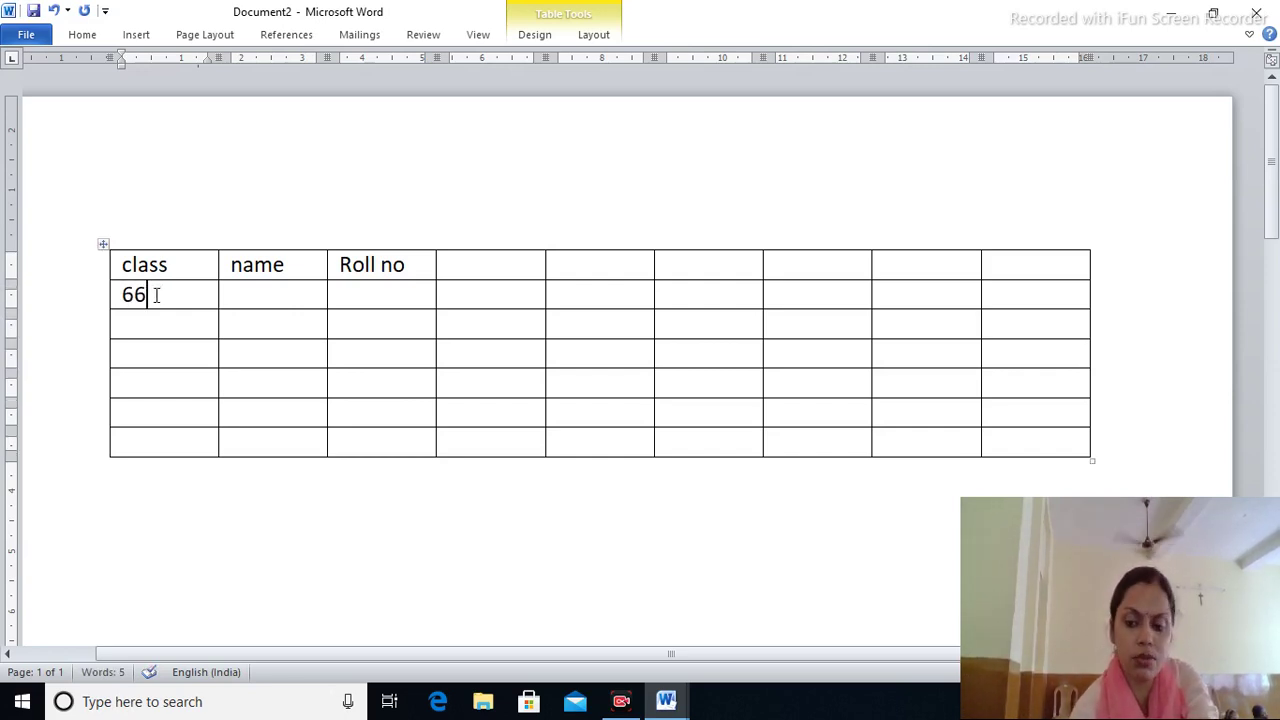
pyautogui.press('BackSpace')
pyautogui.write('6')
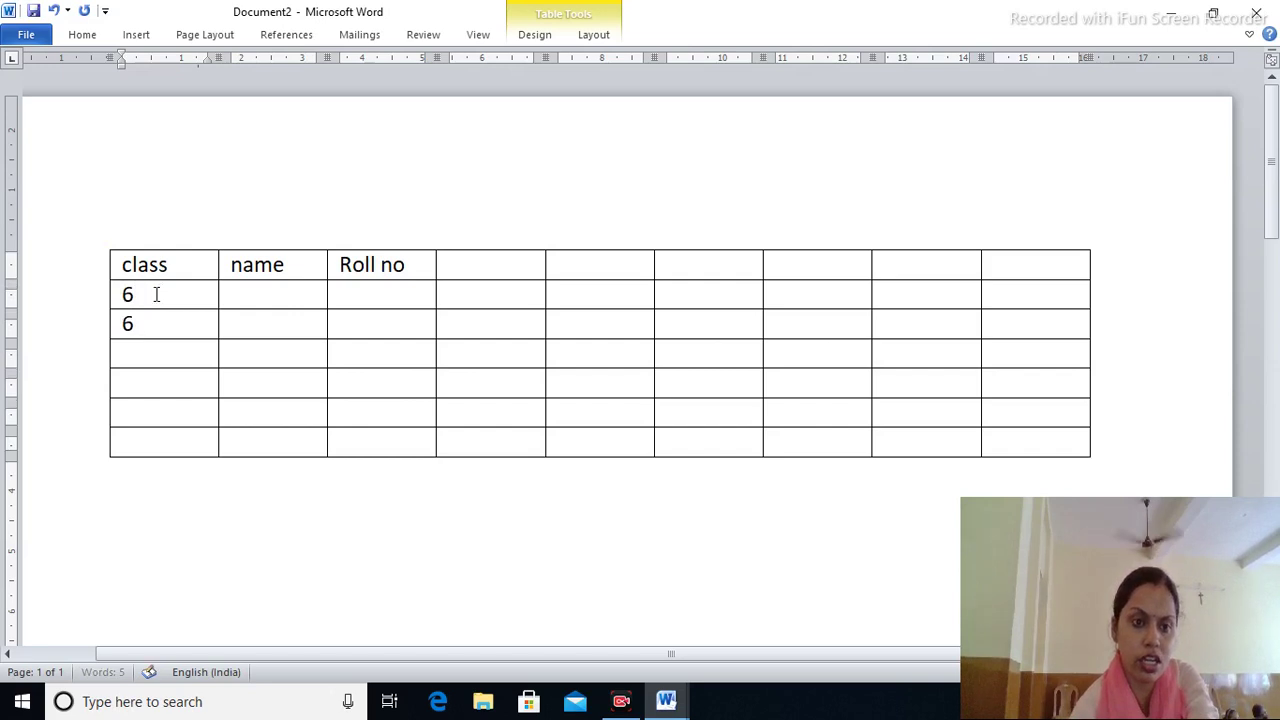
pyautogui.press('Down')
pyautogui.write('6')
pyautogui.press('Down')
pyautogui.write('6')
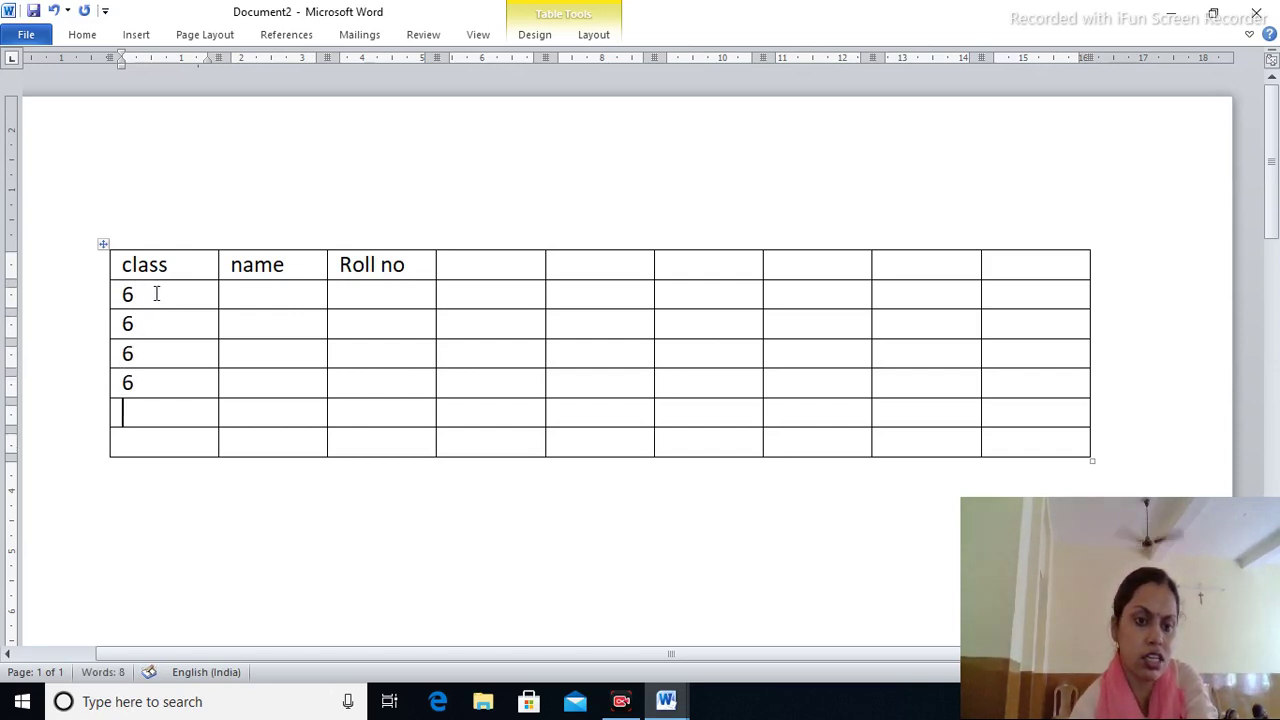
pyautogui.write('6')
pyautogui.press('Down')
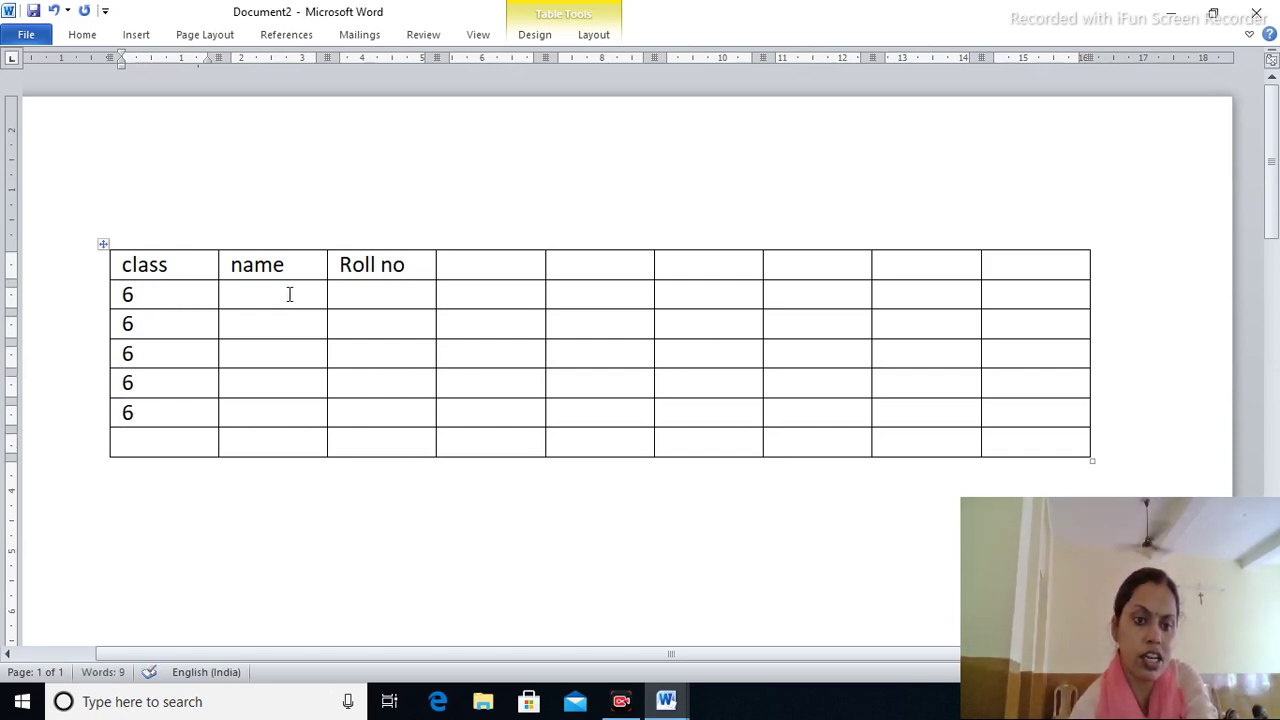
# - Fill the first three name cells with placeholder text
pyautogui.write('df')
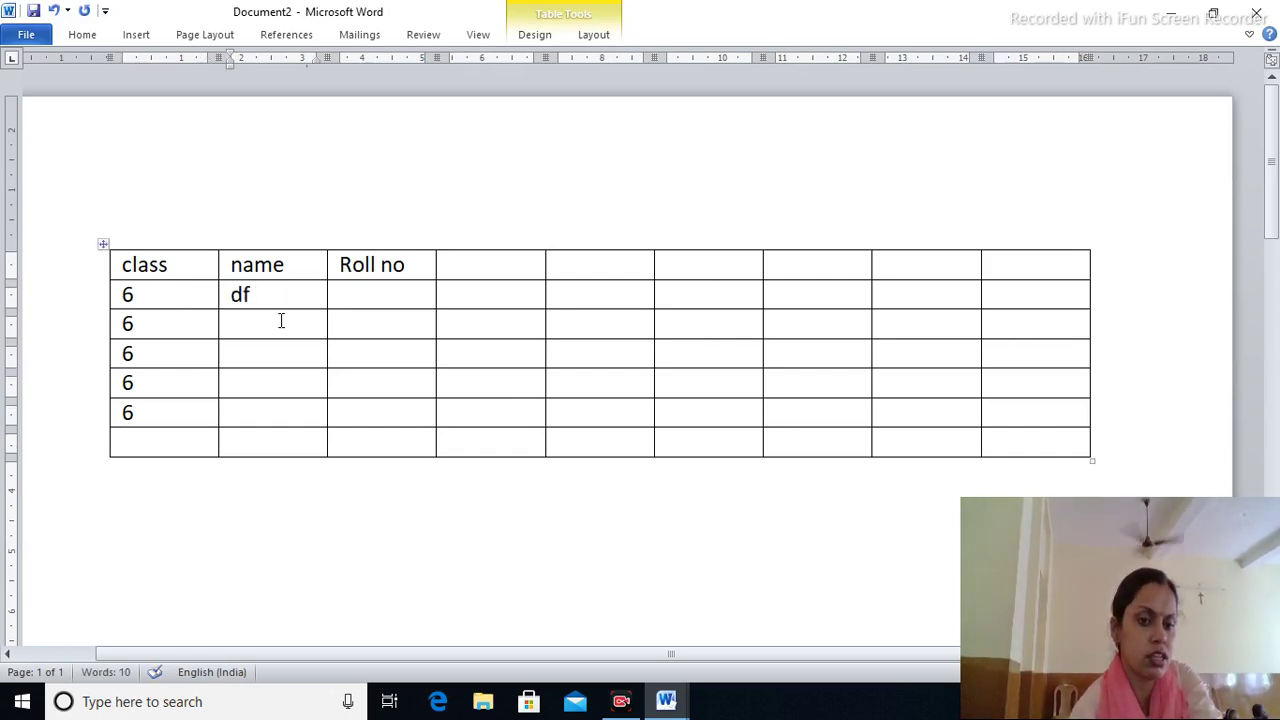
pyautogui.write('fdssdfdsfs')
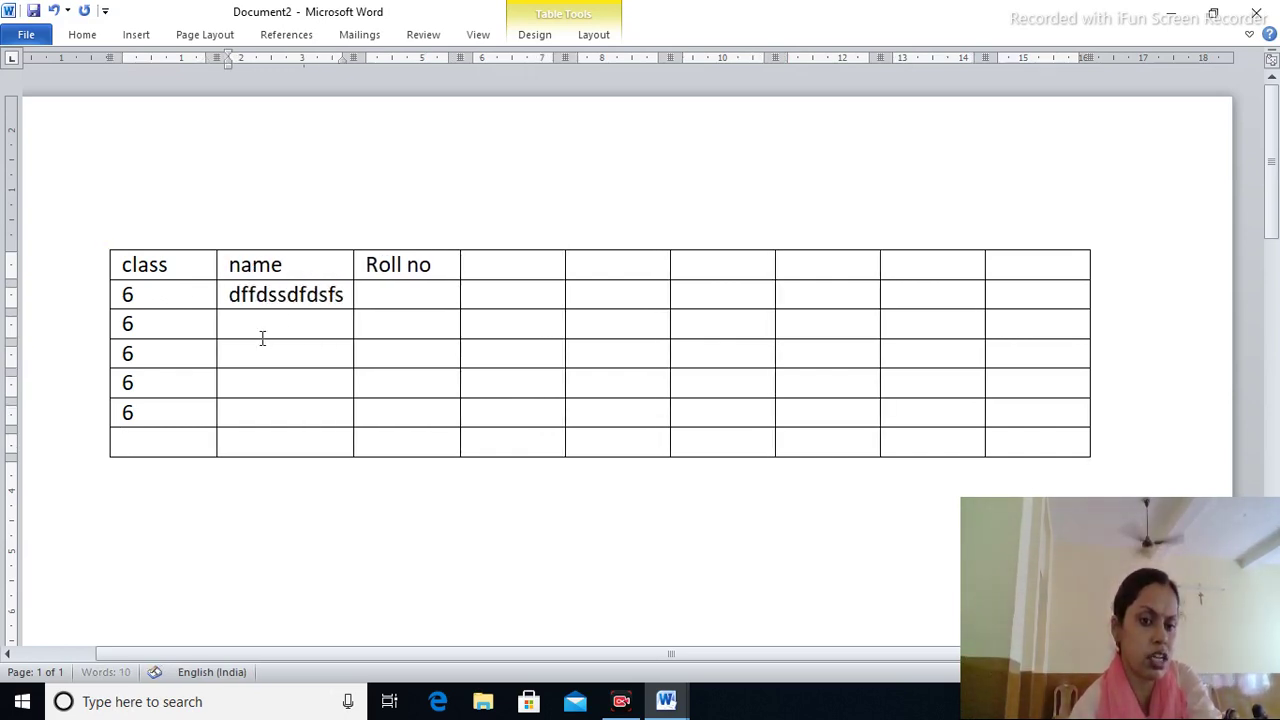
pyautogui.click(254, 335)
pyautogui.write('dfsfs')
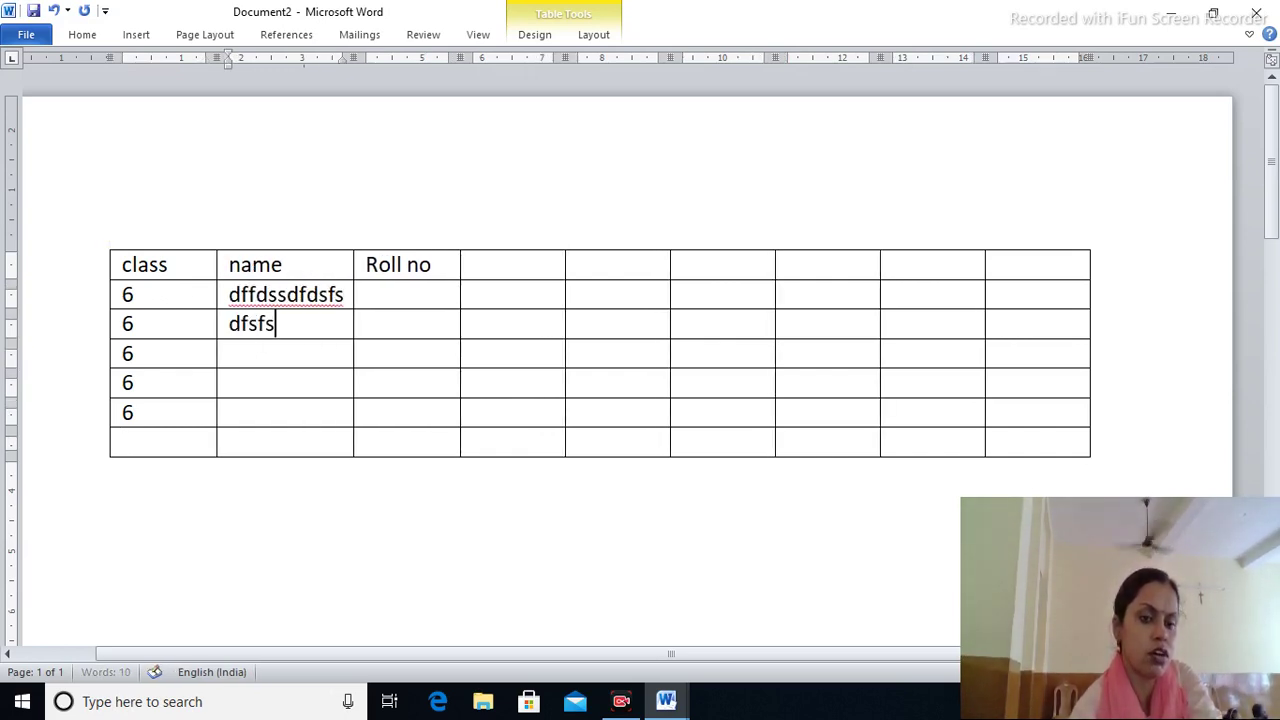
pyautogui.click(244, 353)
pyautogui.write('fs')
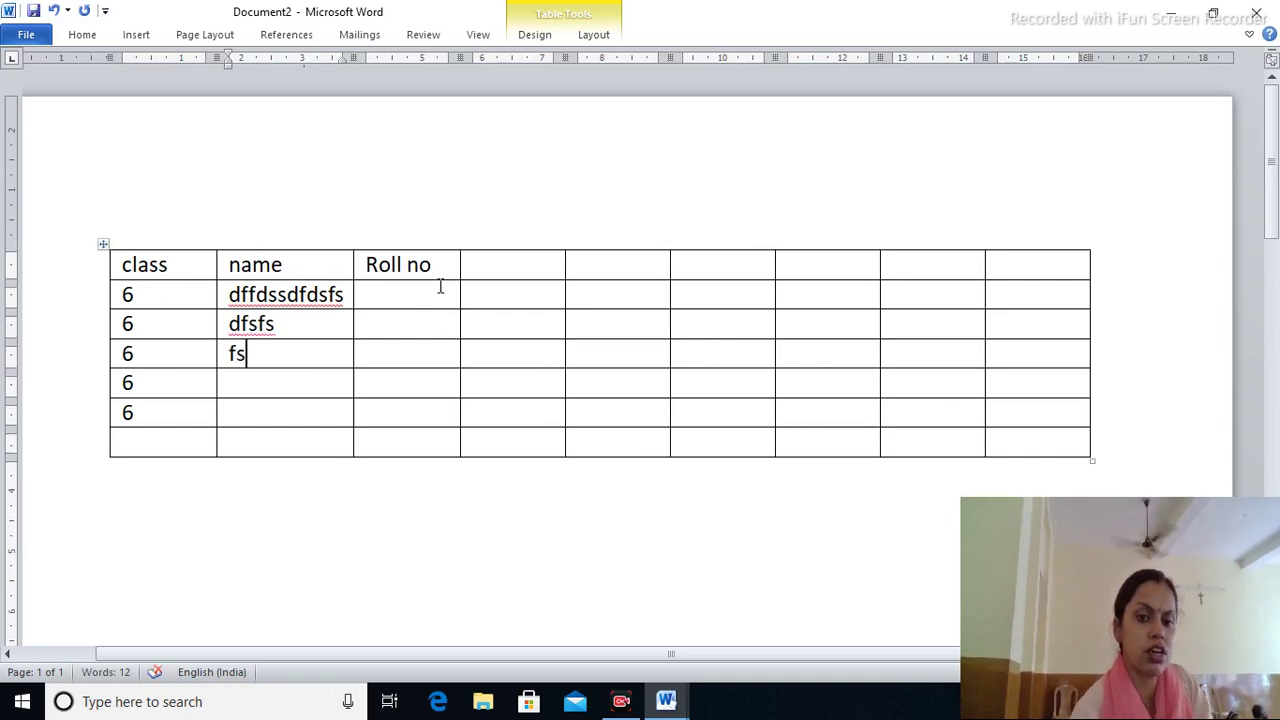
# - Enter roll numbers 1 to 5 down the Roll no column
pyautogui.click(439, 287)
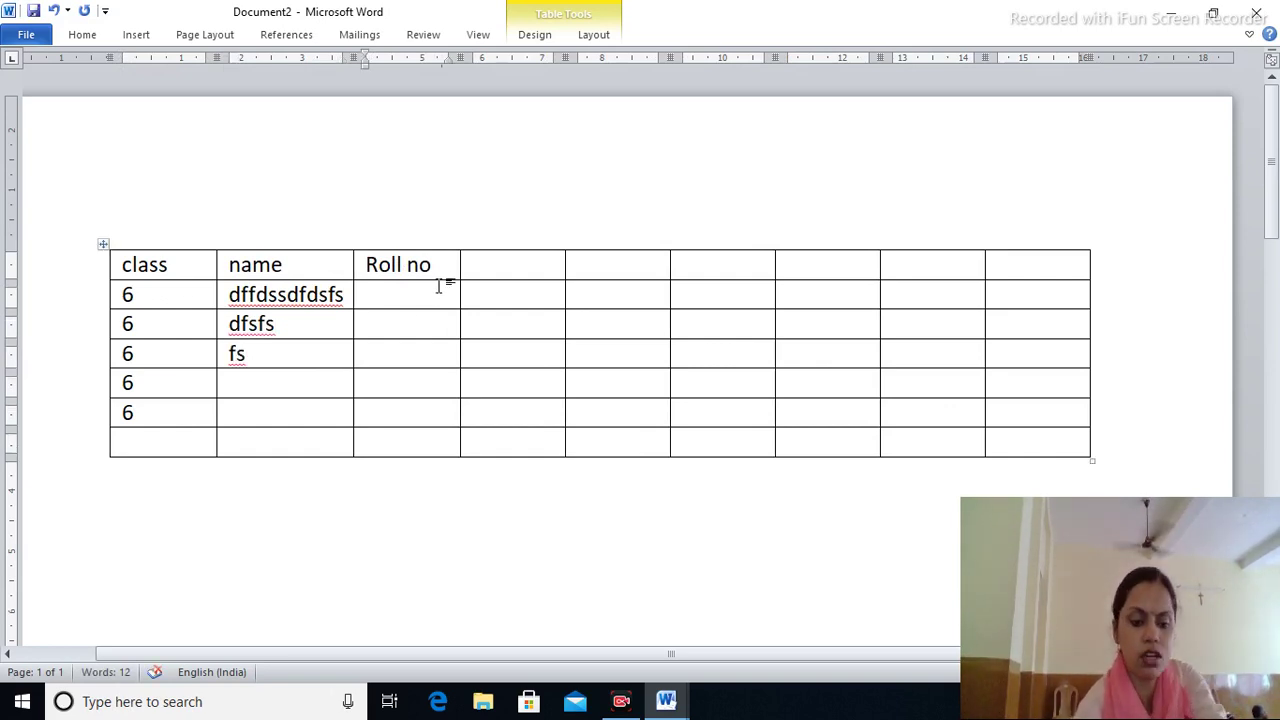
pyautogui.write('1')
pyautogui.press('Down')
pyautogui.write('2')
pyautogui.press('Down')
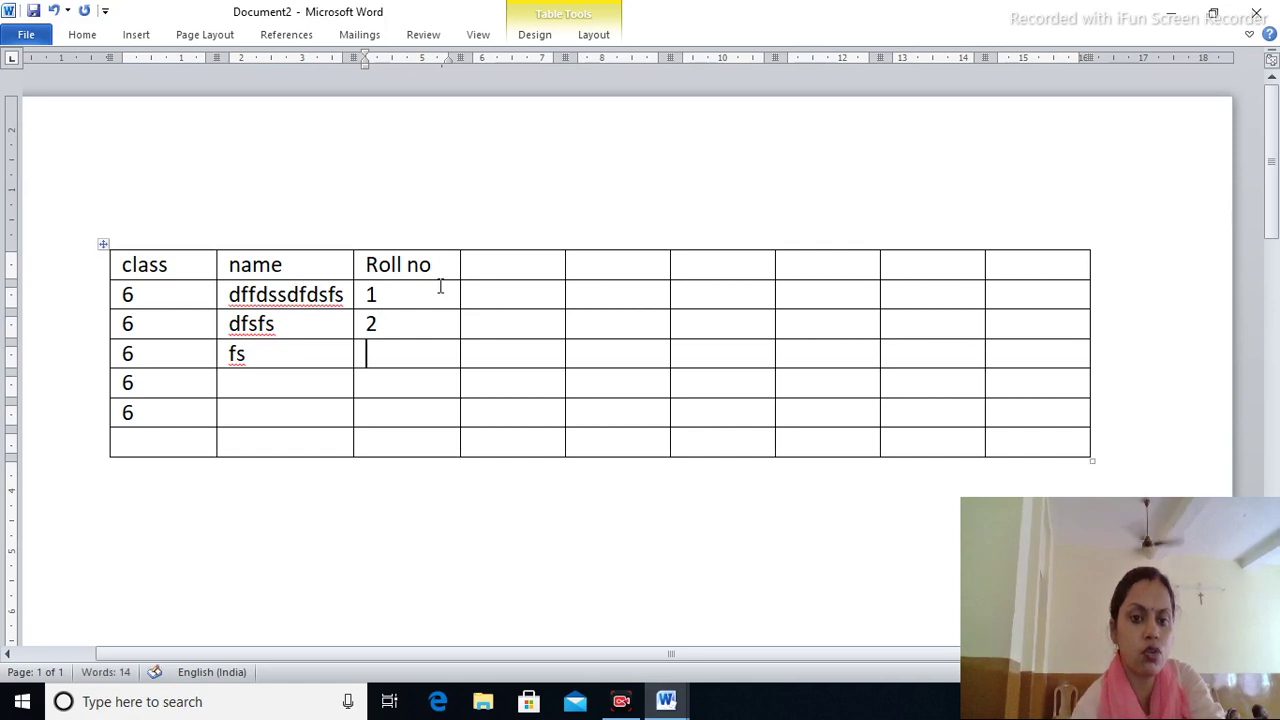
pyautogui.write('3')
pyautogui.press('Down')
pyautogui.write('4')
pyautogui.press('Down')
pyautogui.write('5')
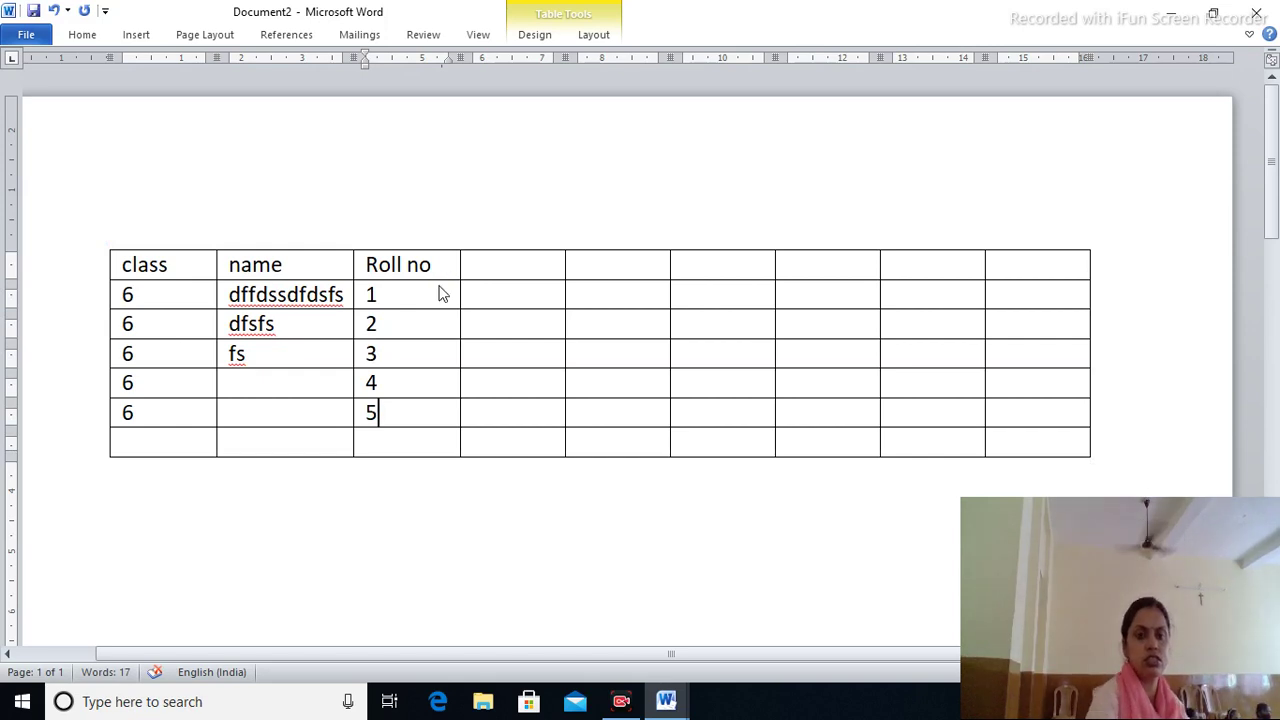
# - Save the table document as 'class' on the Desktop and close it
pyautogui.hotkey('ctrl', 's')
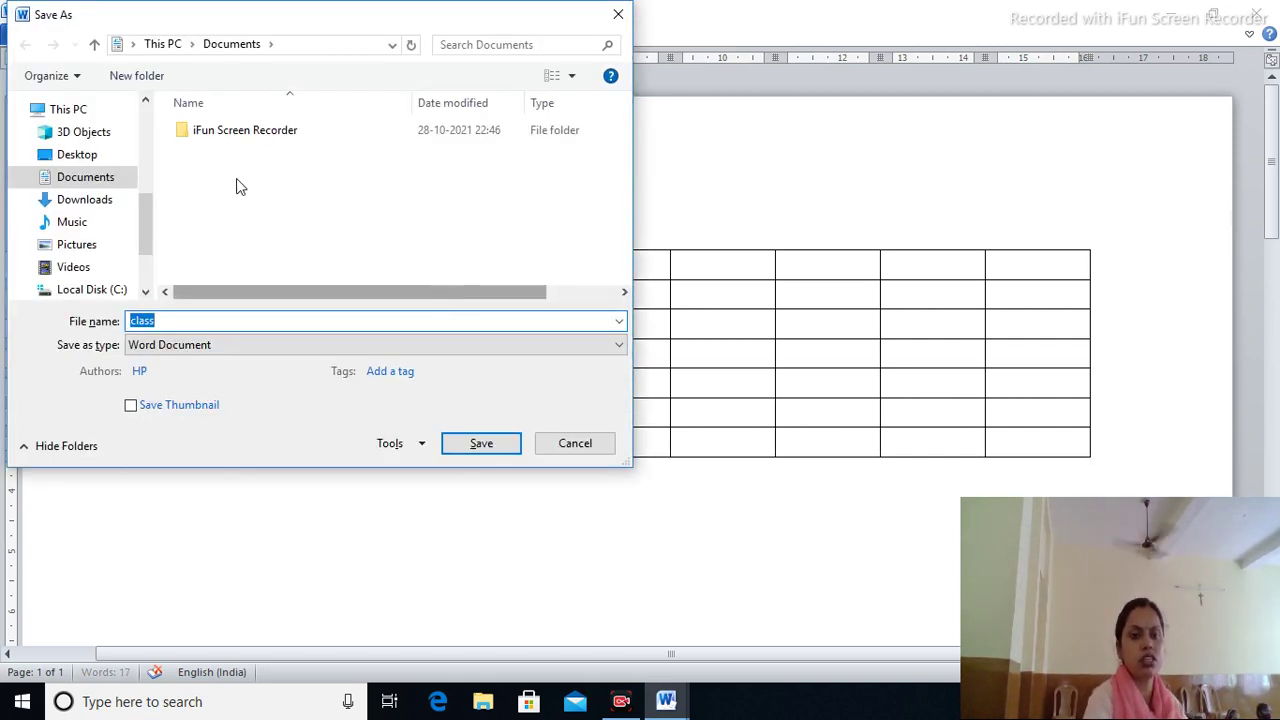
pyautogui.click(185, 321)
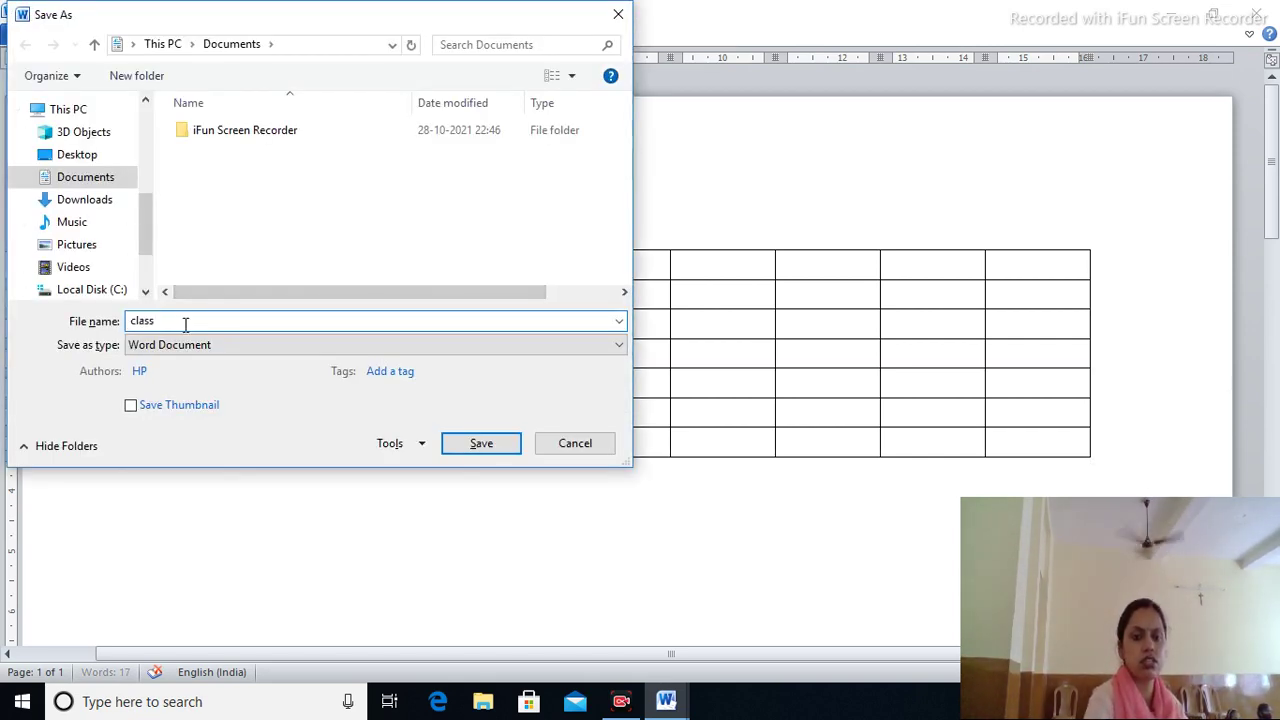
pyautogui.click(84, 160)
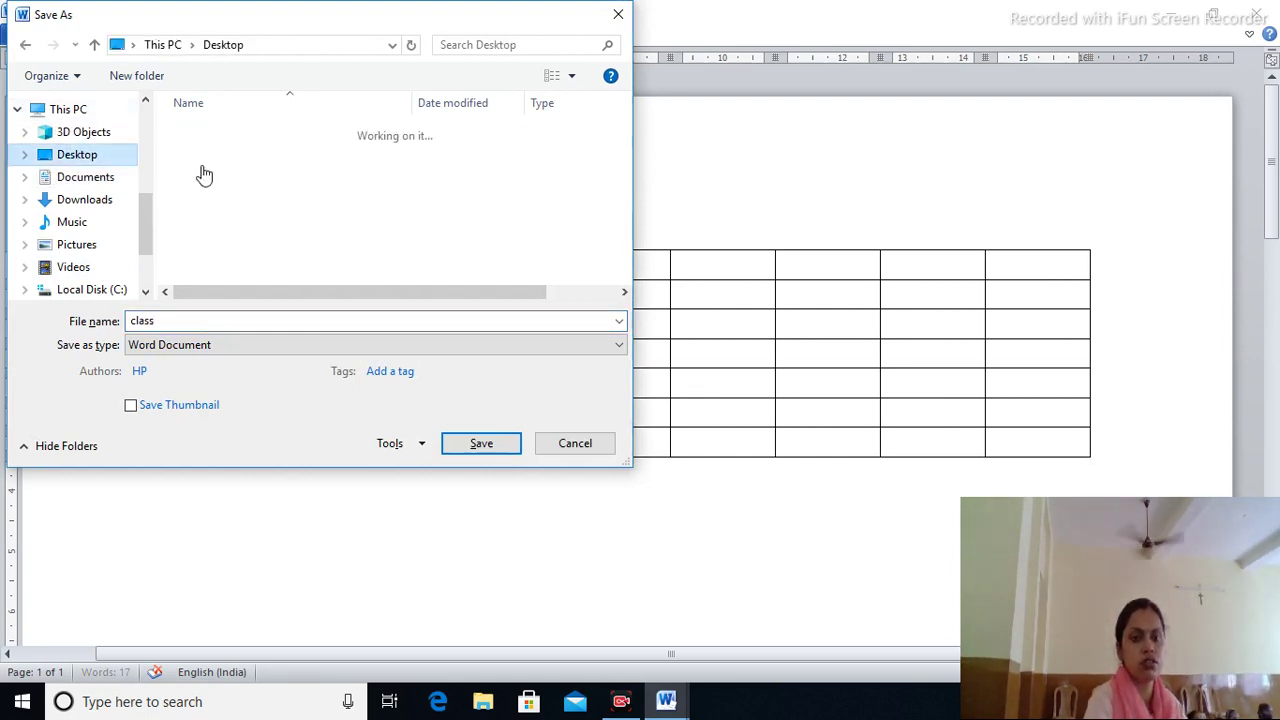
pyautogui.click(505, 452)
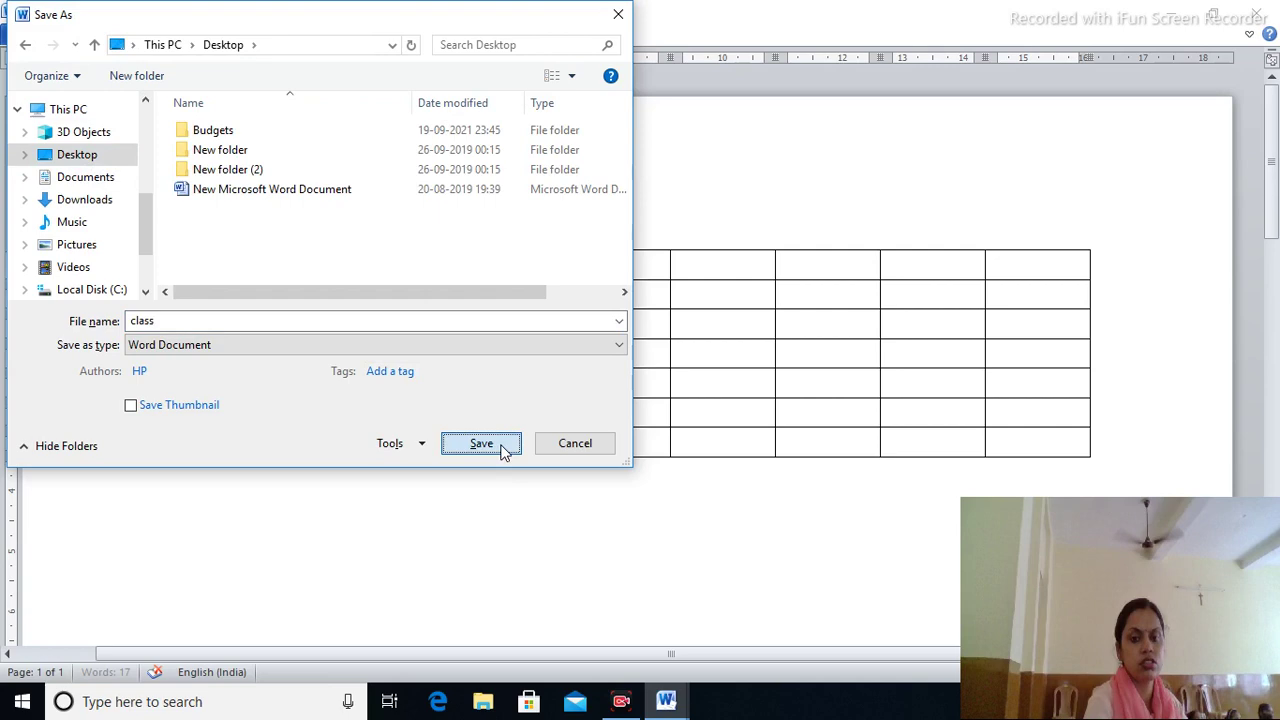
pyautogui.click(1258, 10)
# - Save Document1 as Doc1 on the Desktop, then reopen class from the desktop
pyautogui.click(1258, 10)
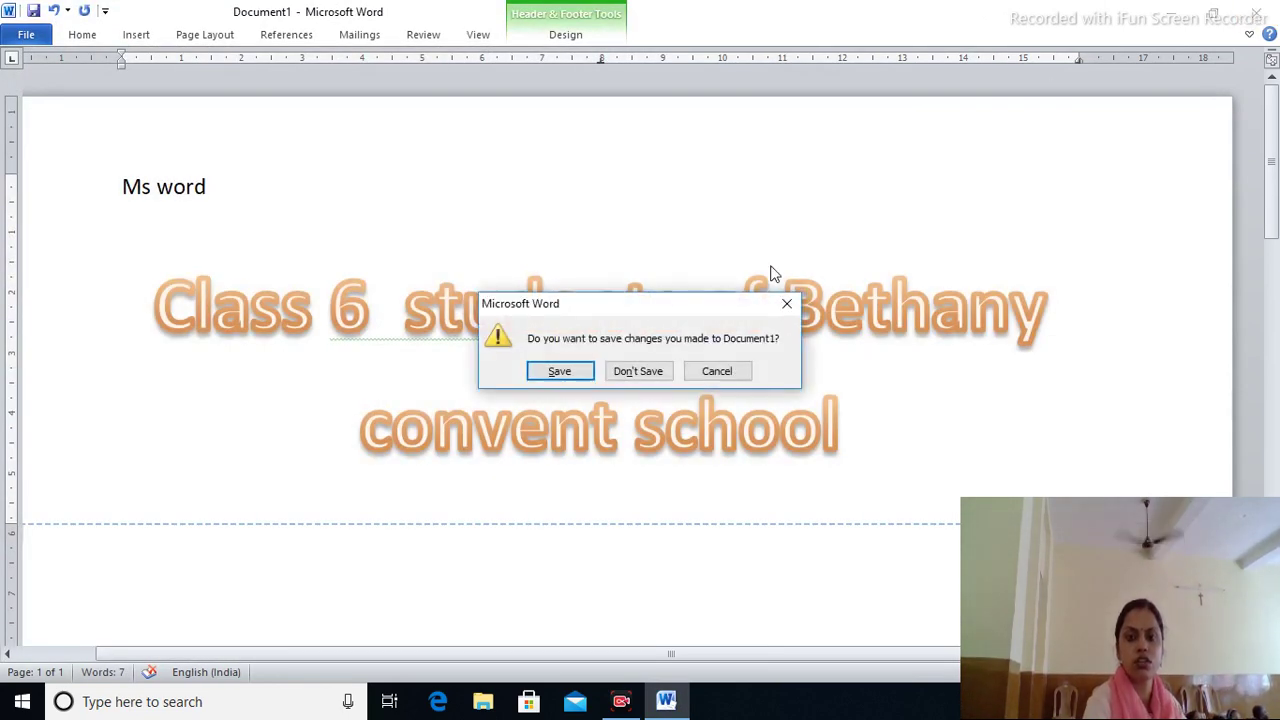
pyautogui.click(580, 373)
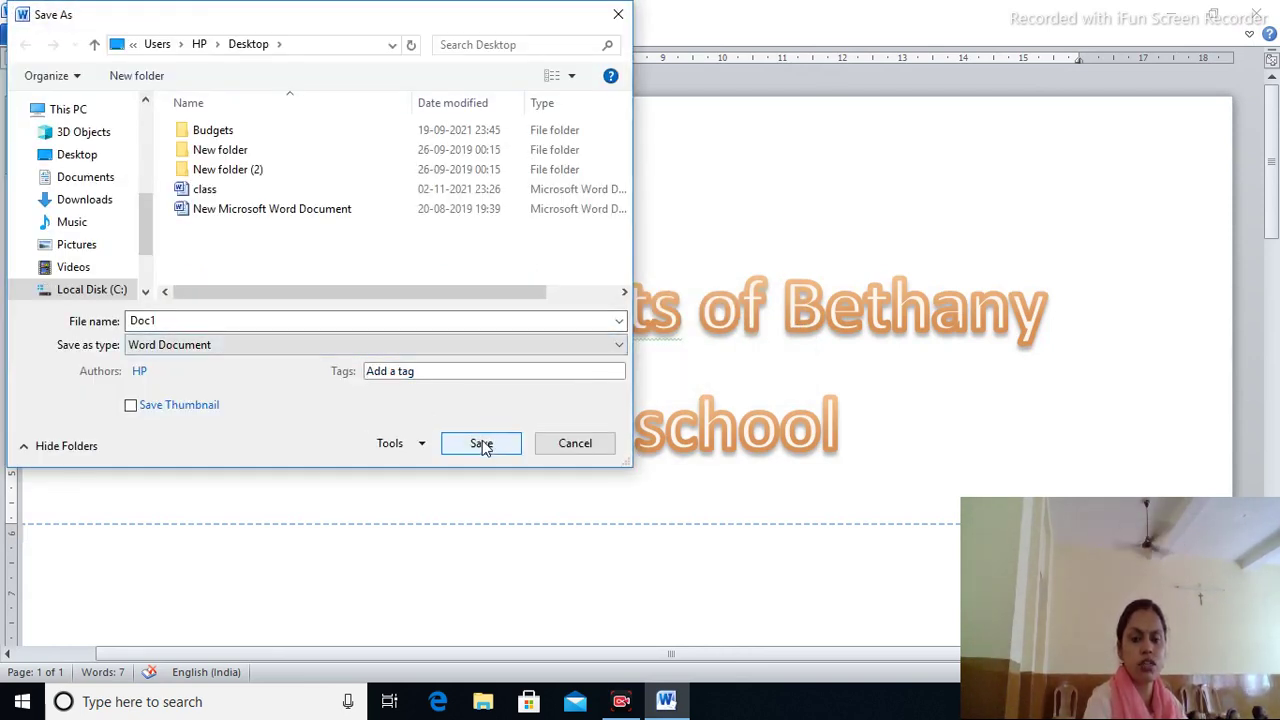
pyautogui.click(482, 444)
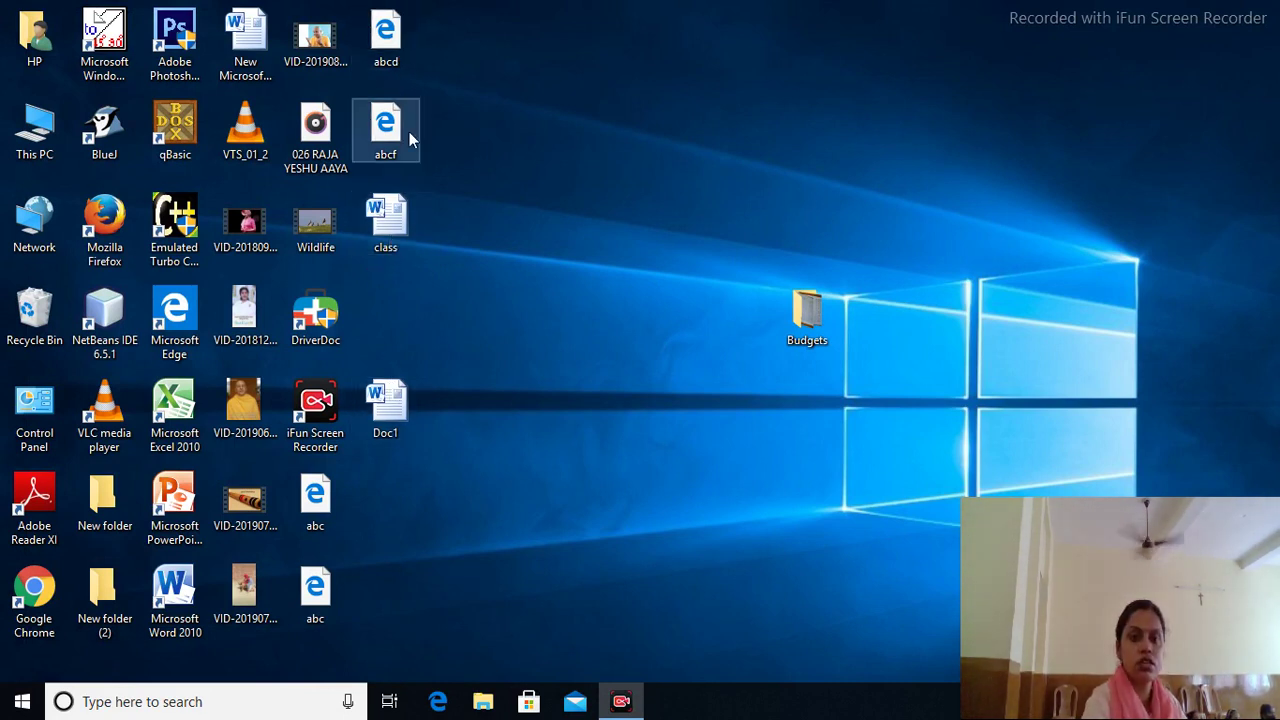
pyautogui.doubleClick(385, 228)
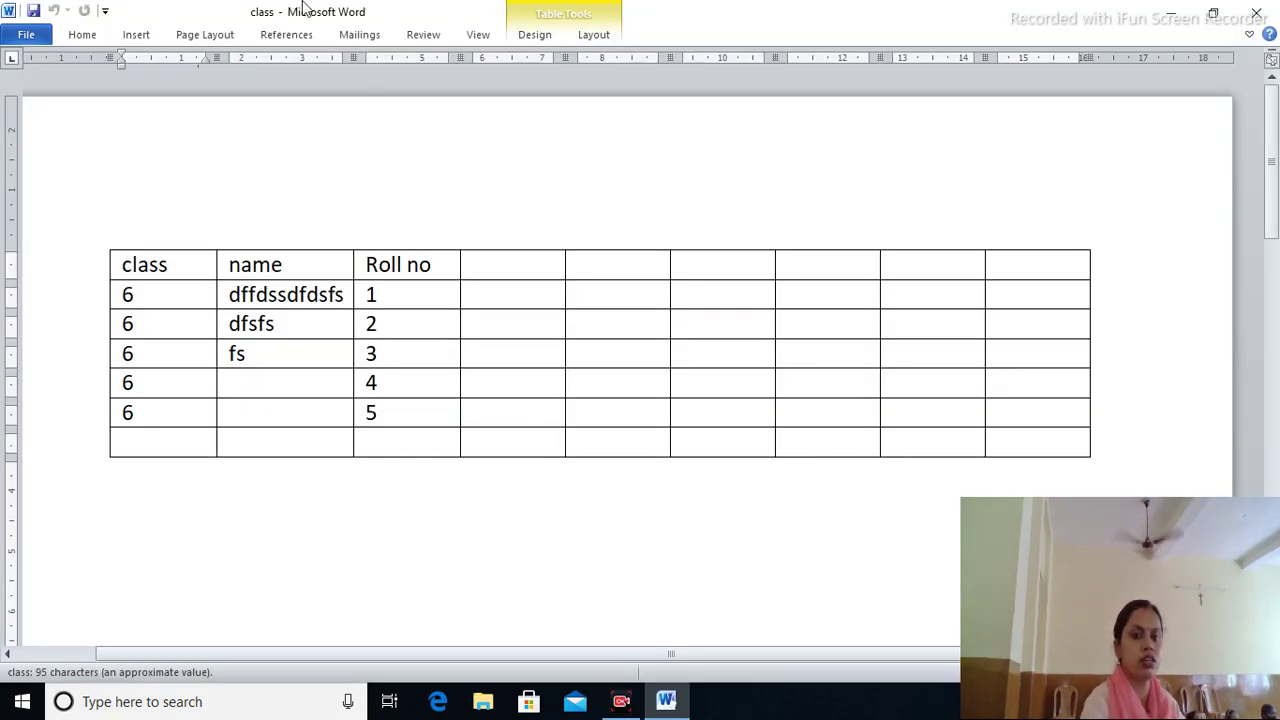
# - Select everything in the class document with Ctrl+A and show the Insert ribbon
pyautogui.click(152, 36)
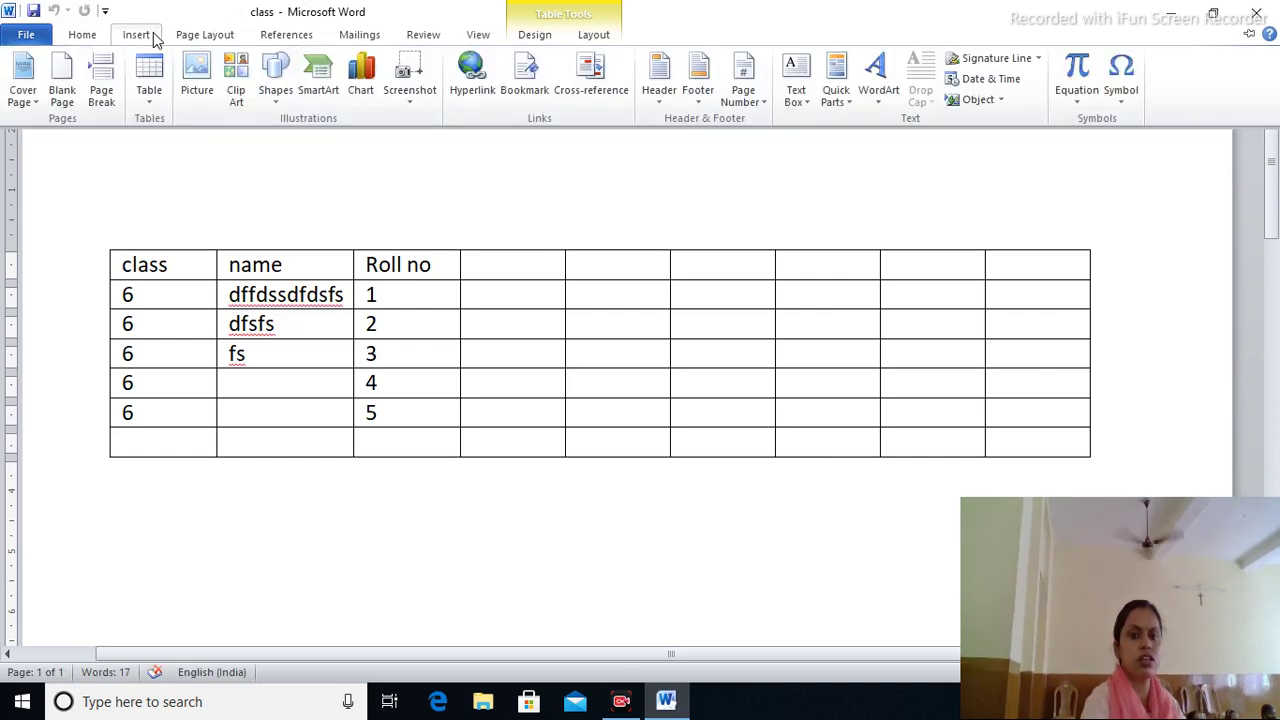
pyautogui.click(339, 230)
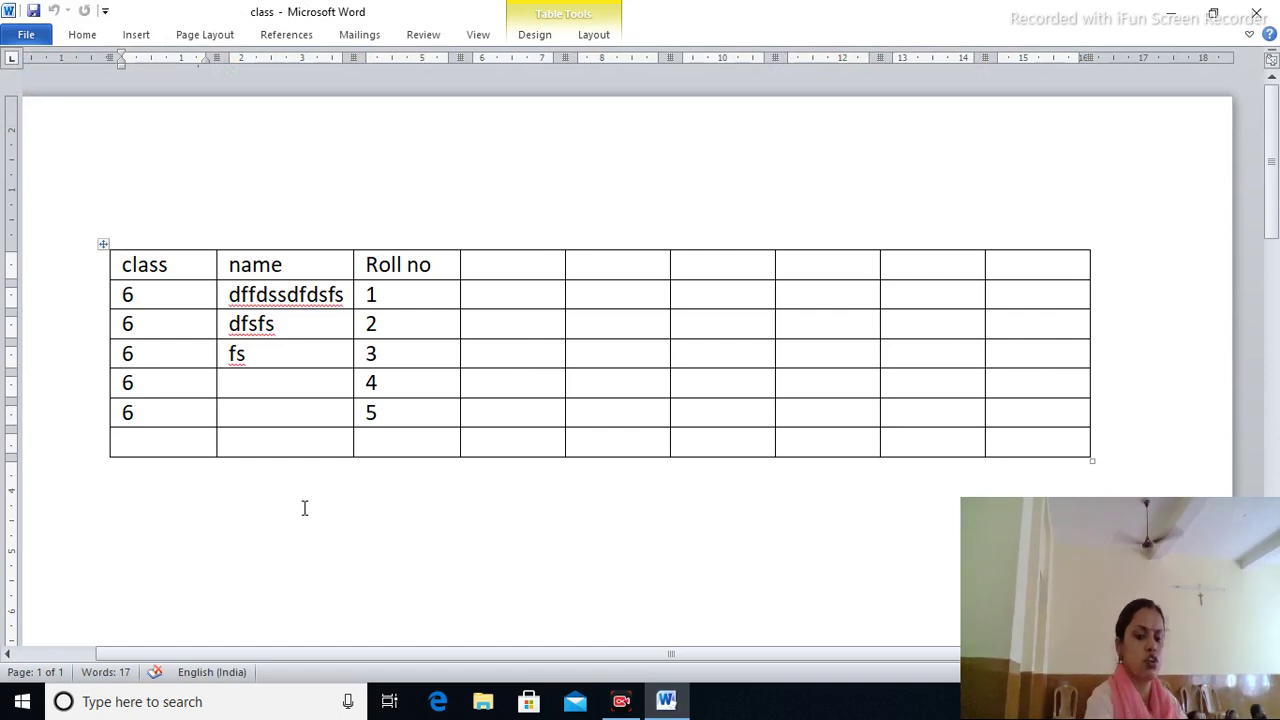
pyautogui.hotkey('ctrl', 'a')
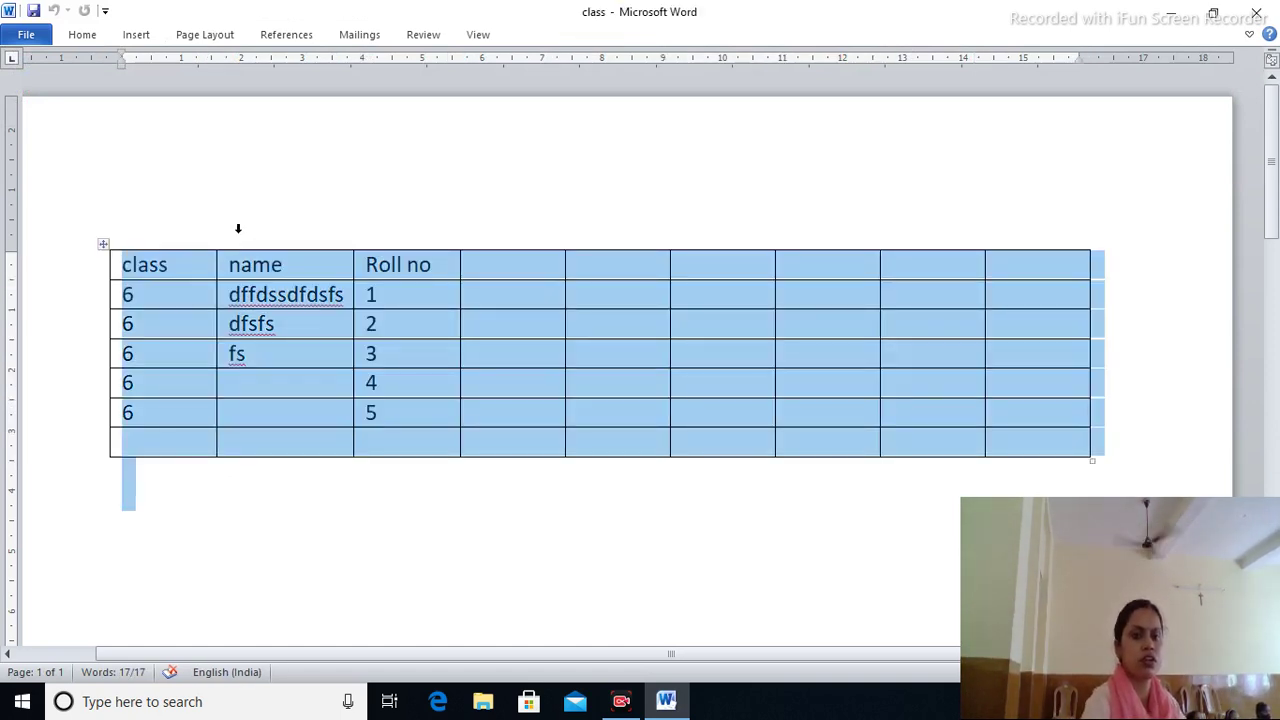
pyautogui.click(150, 36)
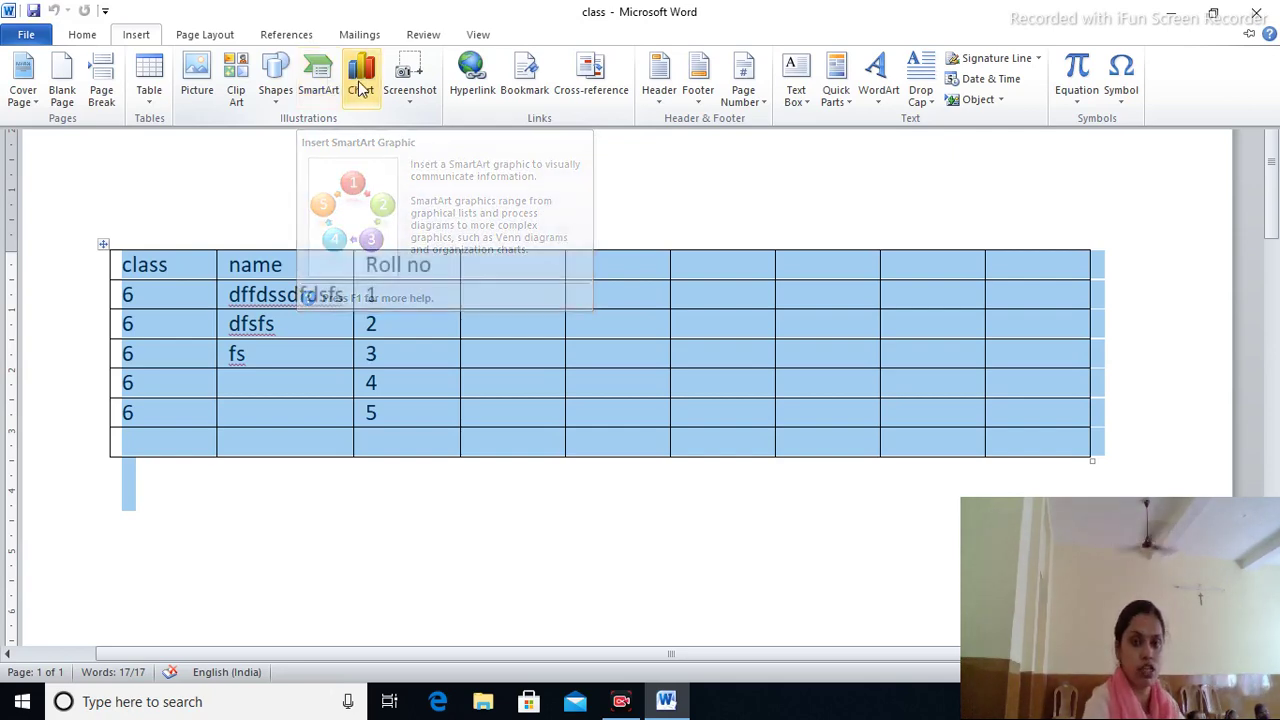
# - Insert a basic pie chart from the Insert Chart dialog's Pie category
pyautogui.click(363, 88)
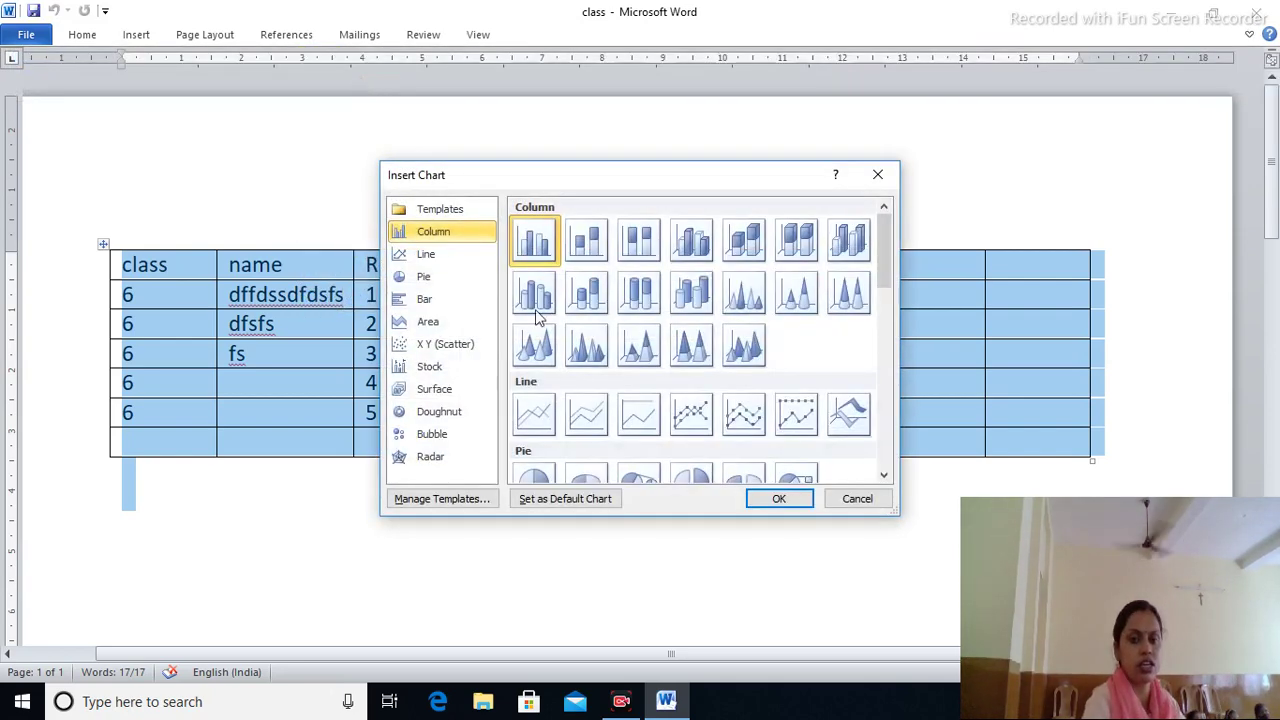
pyautogui.click(427, 279)
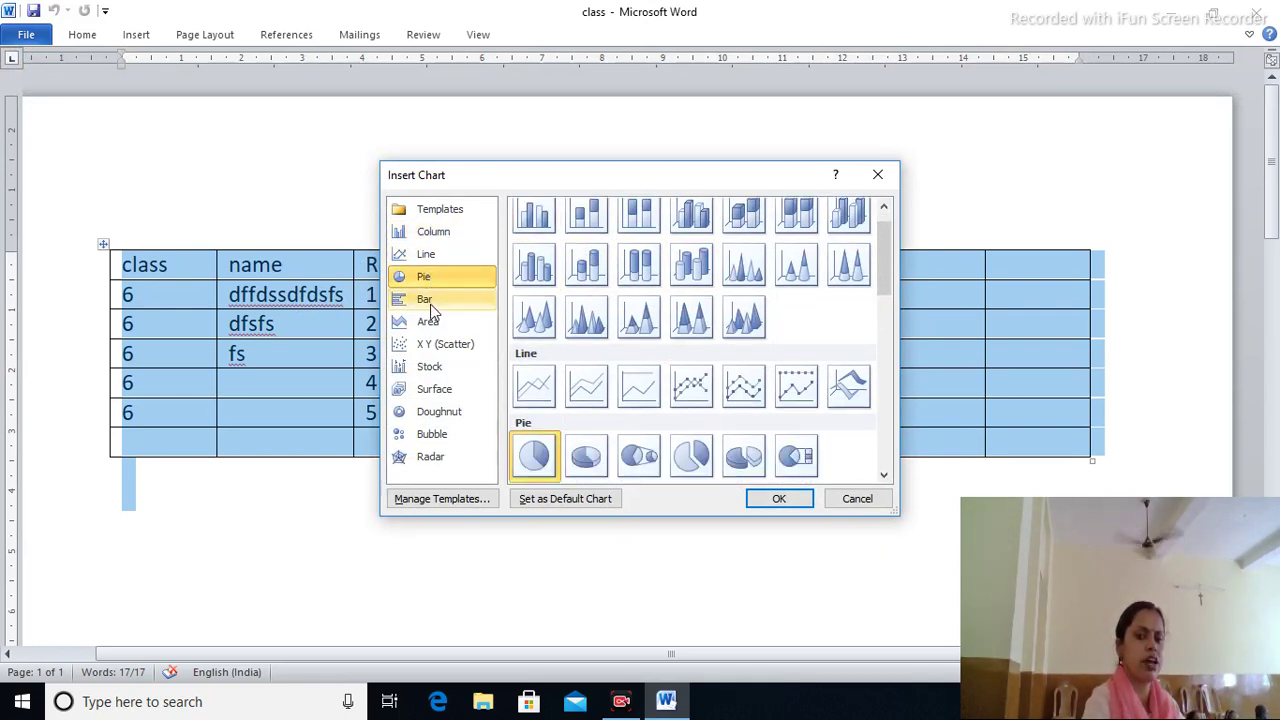
pyautogui.click(431, 304)
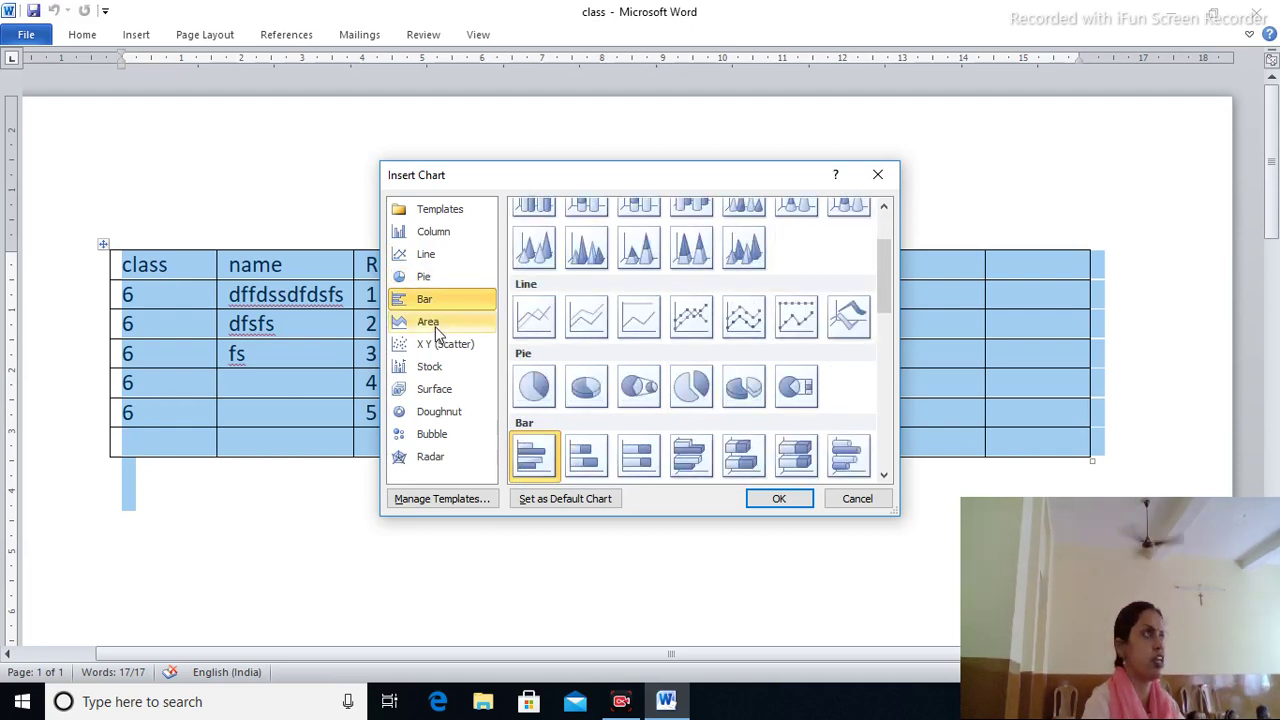
pyautogui.click(435, 326)
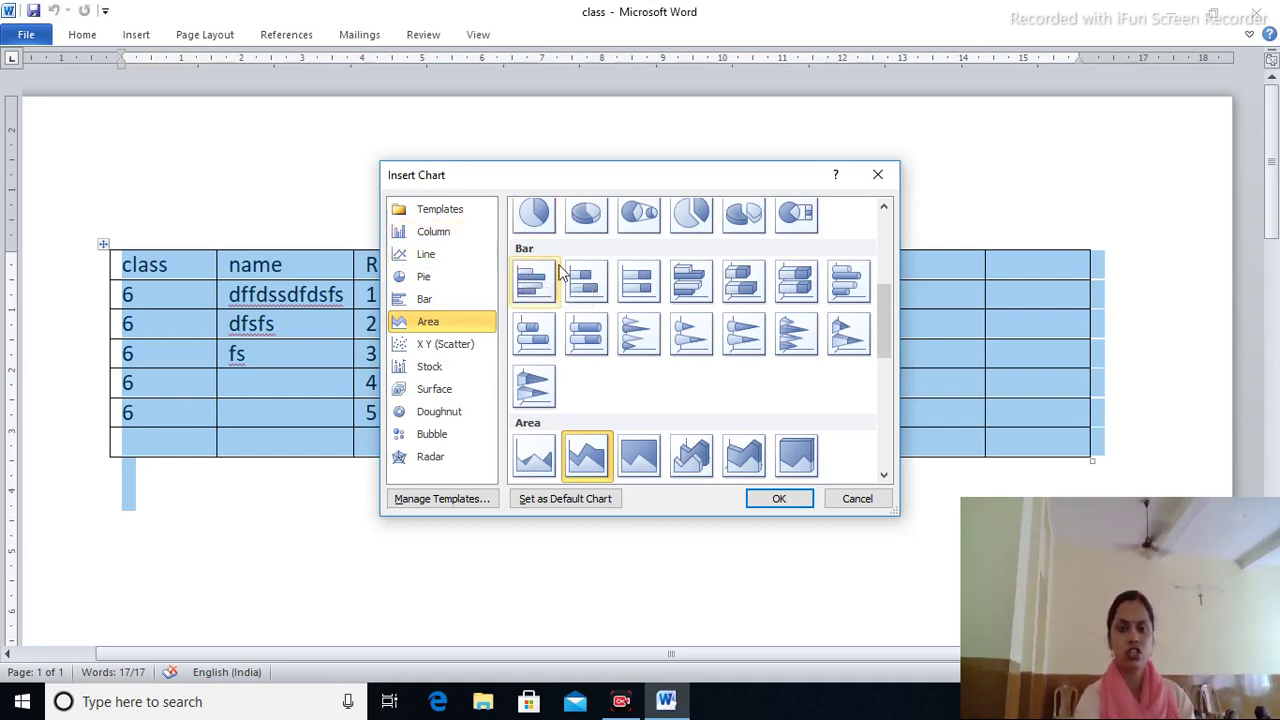
pyautogui.click(538, 225)
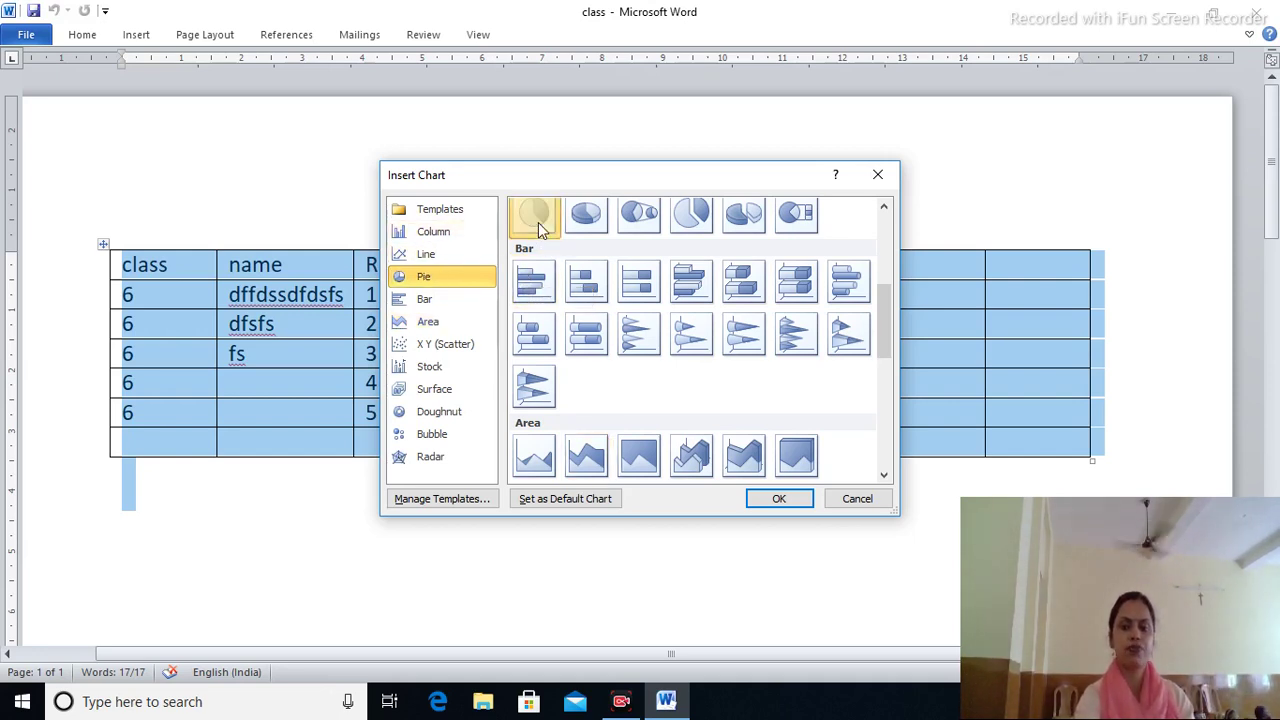
pyautogui.click(779, 499)
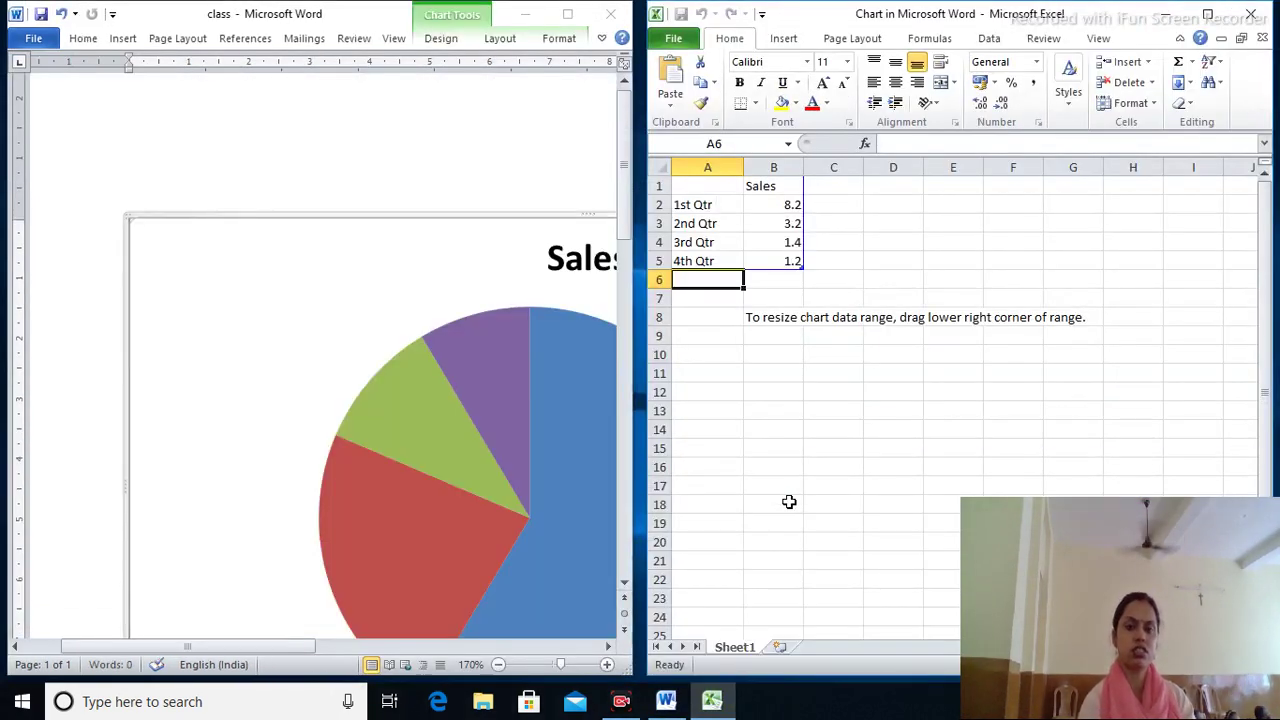
# - Maximize the Word window so the Sales pie chart with its quarterly legend is fully visible
pyautogui.click(567, 15)
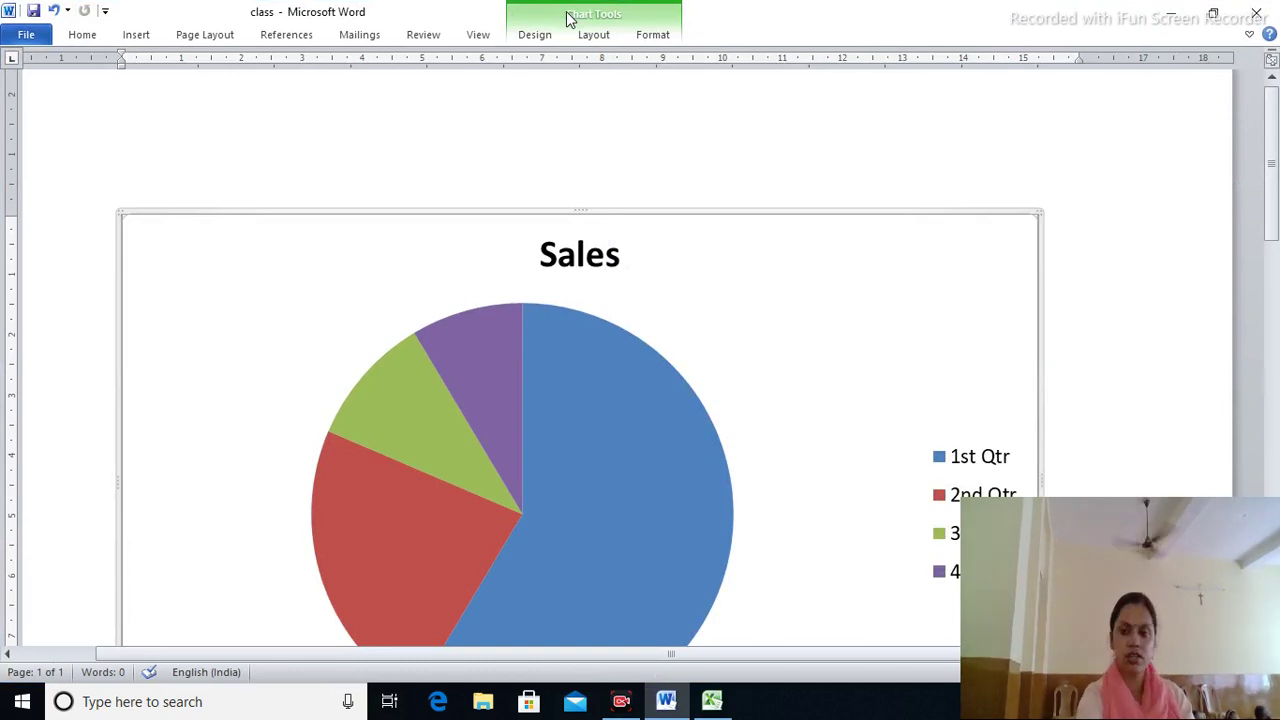